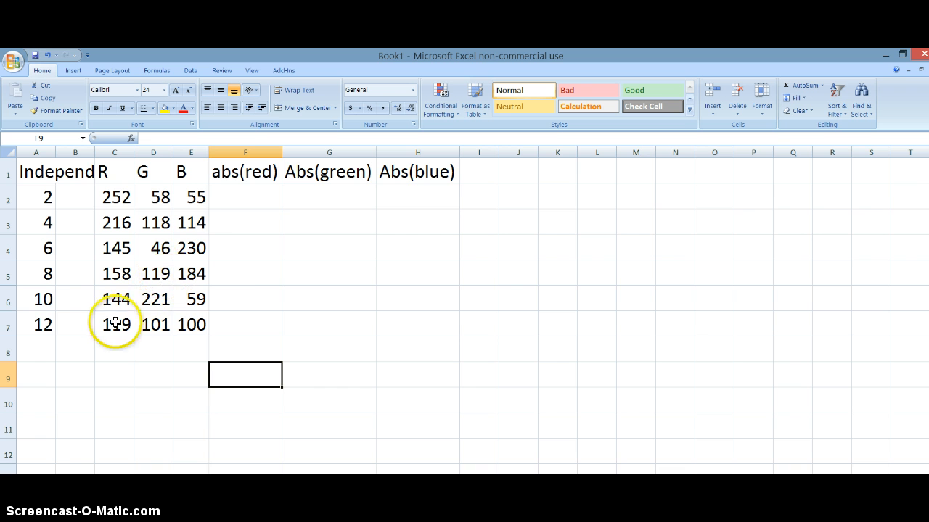
- Enter the formula =-1*log(C2/255) in cell F2 to calculate the red absorbance
click(236, 197)
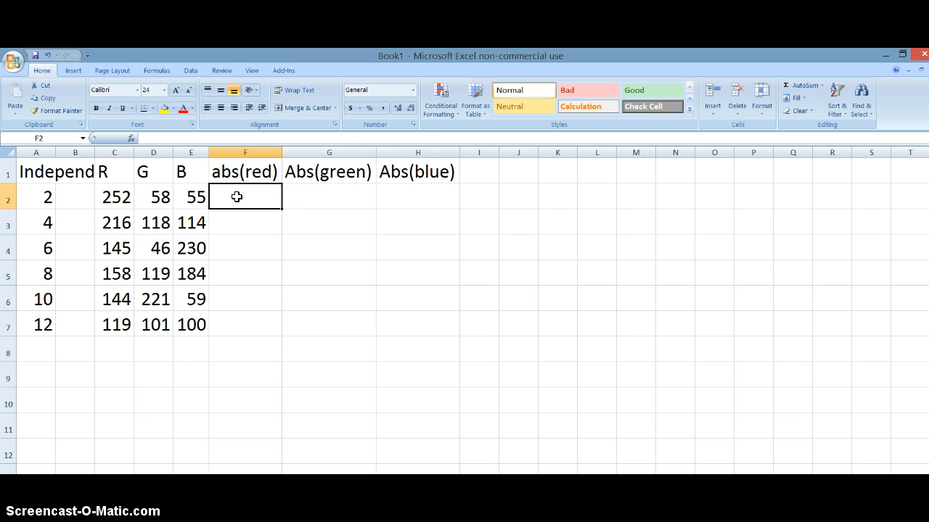
text(=)
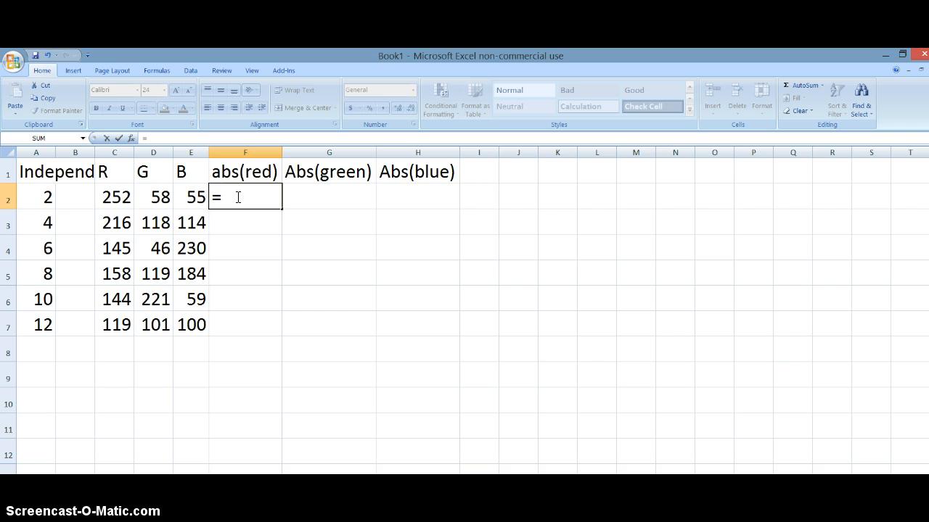
text(-1*log()
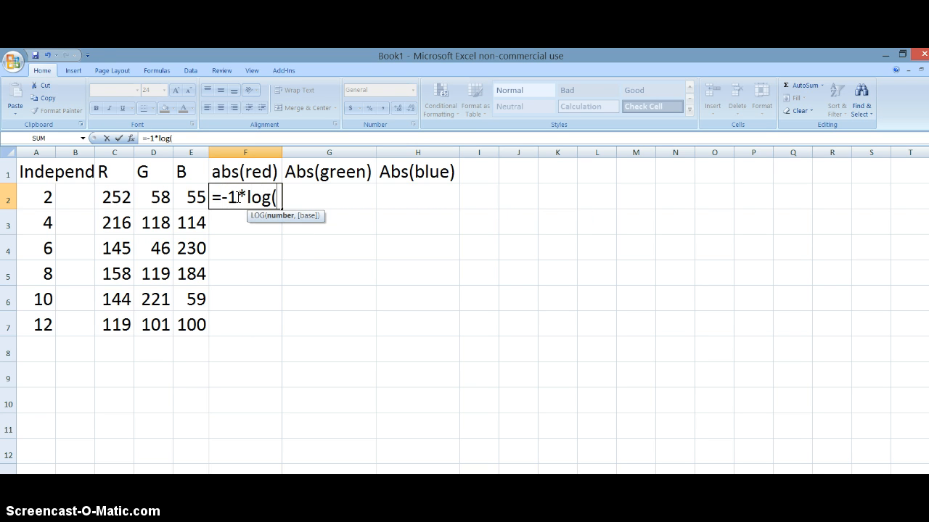
click(116, 198)
text(/)
text(55)
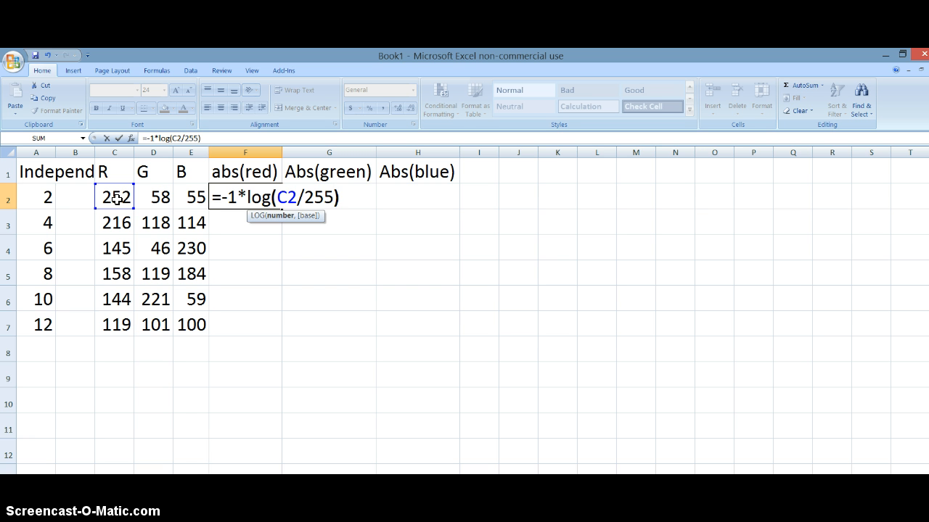
key(Return)
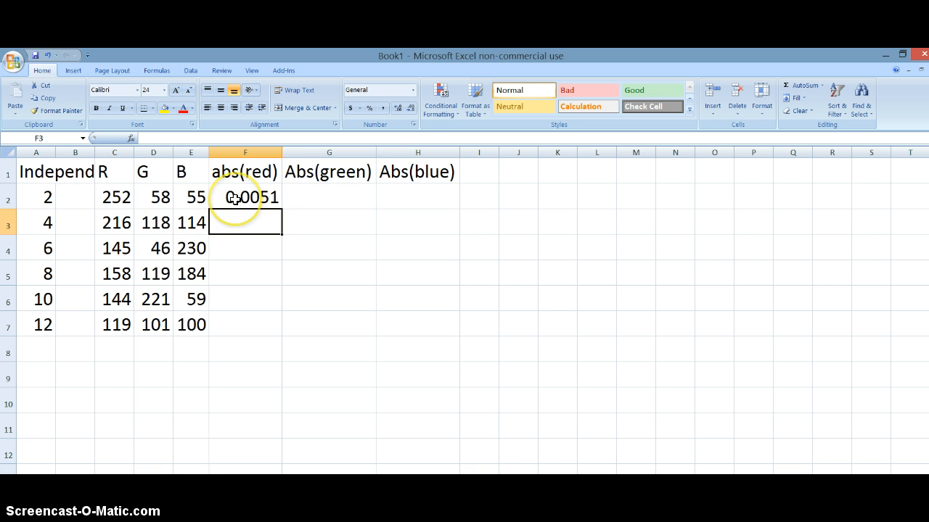
- Fill the F2 formula down to F7, and fill the results across the Abs(green) and Abs(blue) columns
drag(234, 199, 240, 327)
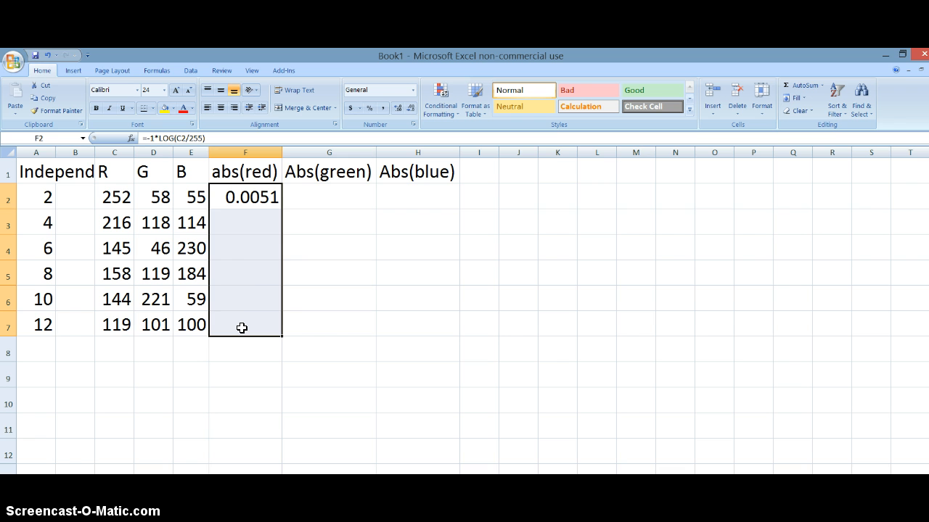
key(ctrl+d)
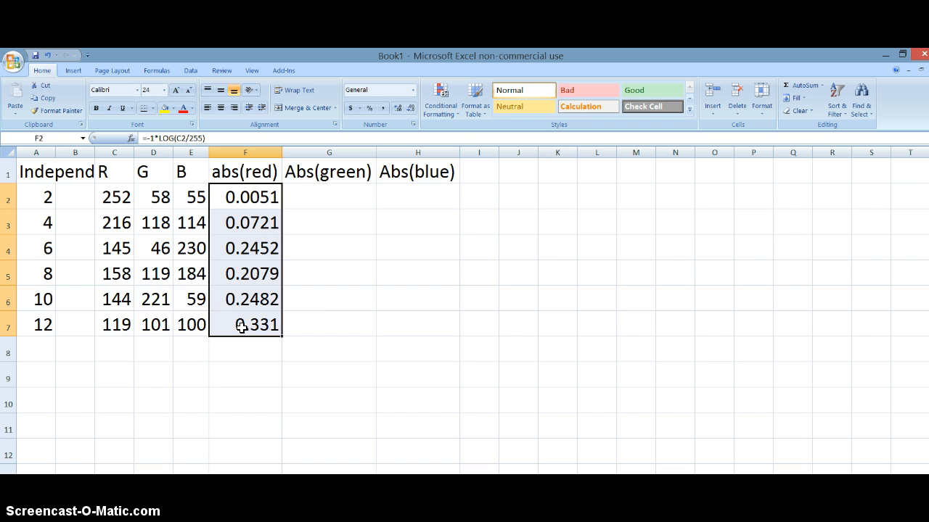
click(267, 206)
drag(268, 206, 389, 317)
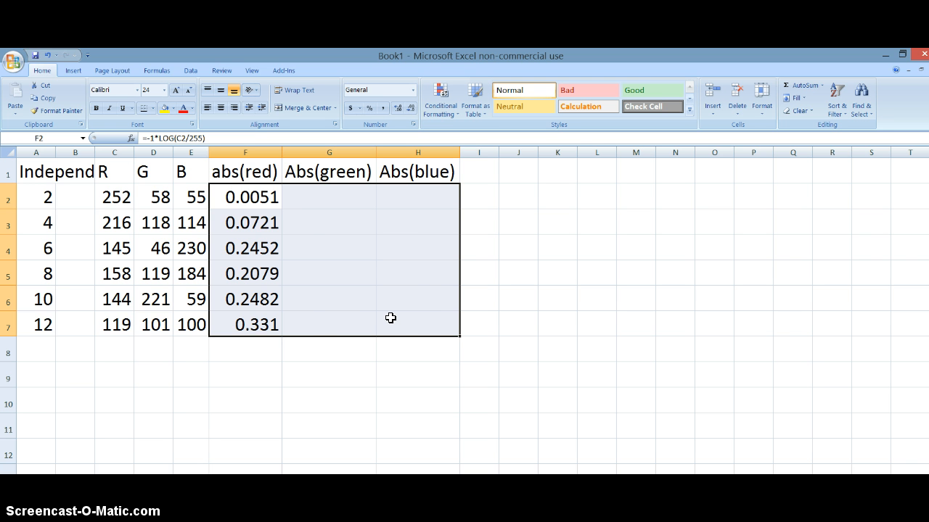
key(ctrl+r)
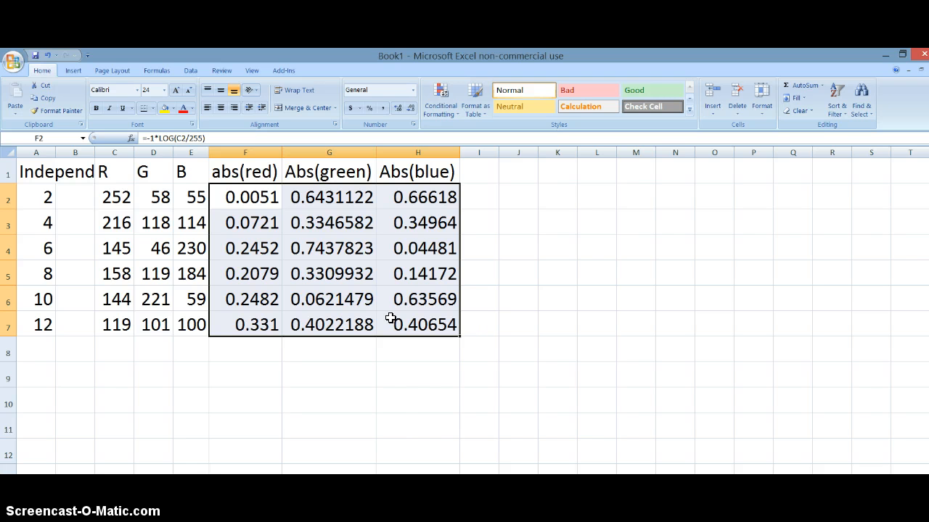
click(340, 397)
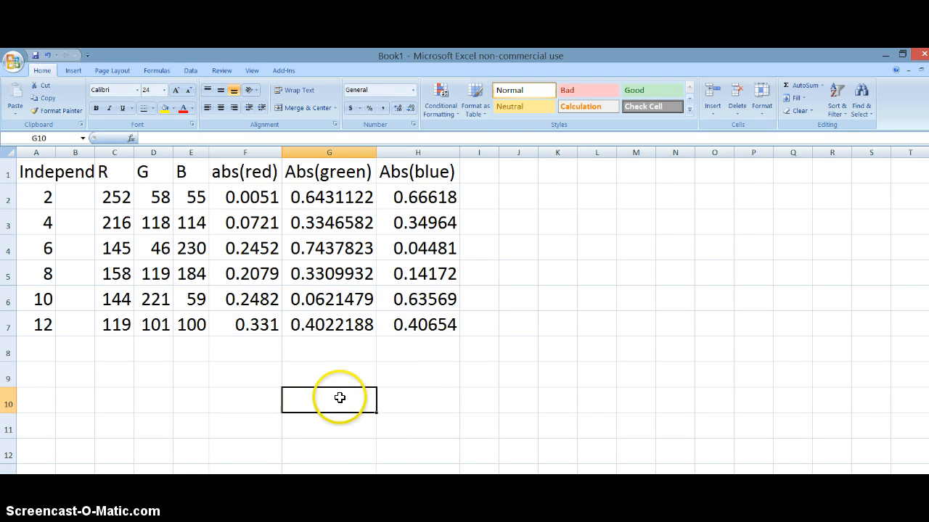
- Copy the abs(red) column with its heading, cells F1:F7
drag(243, 172, 248, 316)
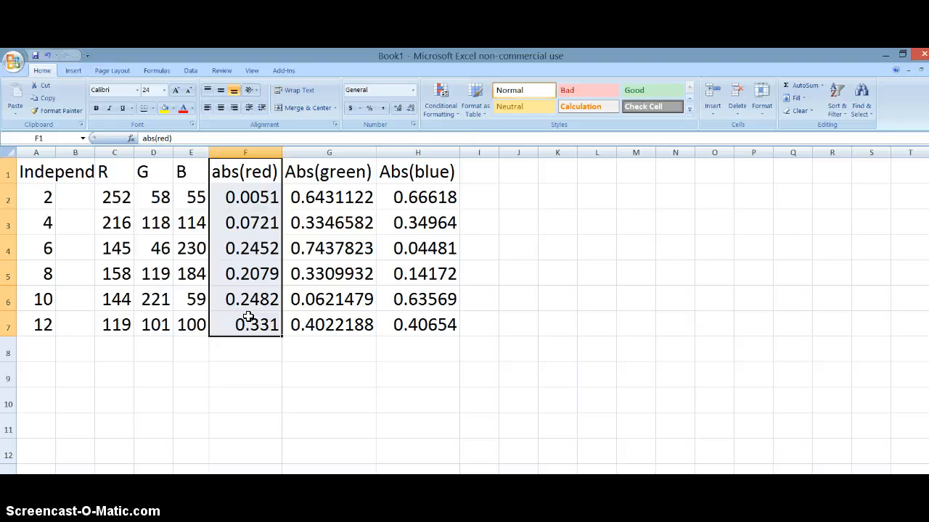
key(ctrl+c)
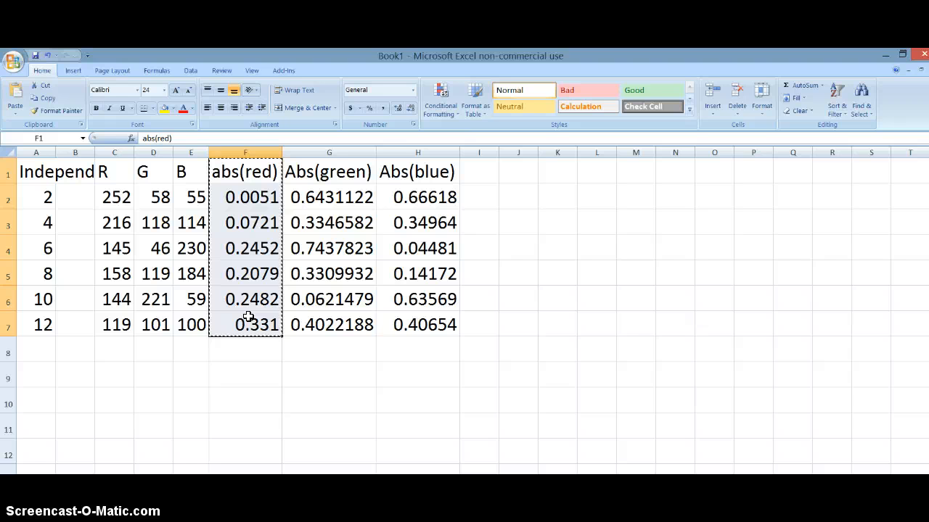
click(597, 175)
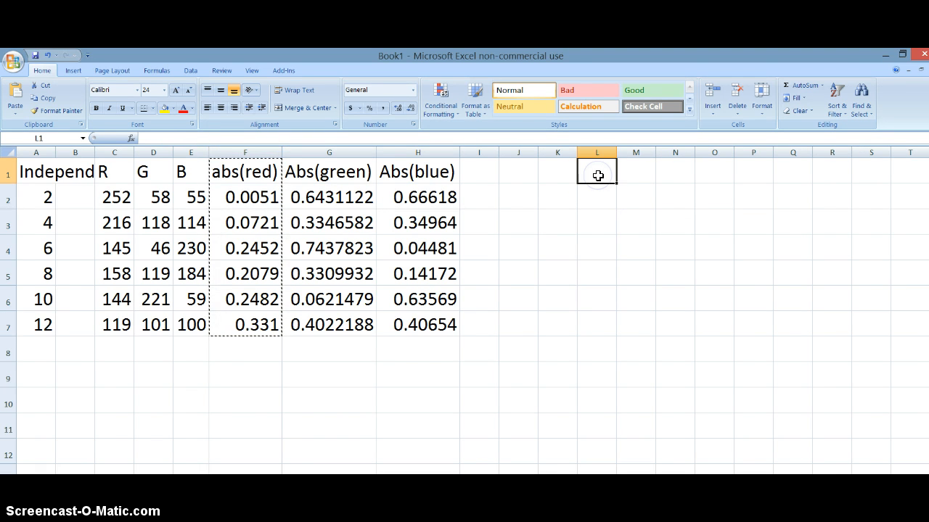
key(ctrl+v)
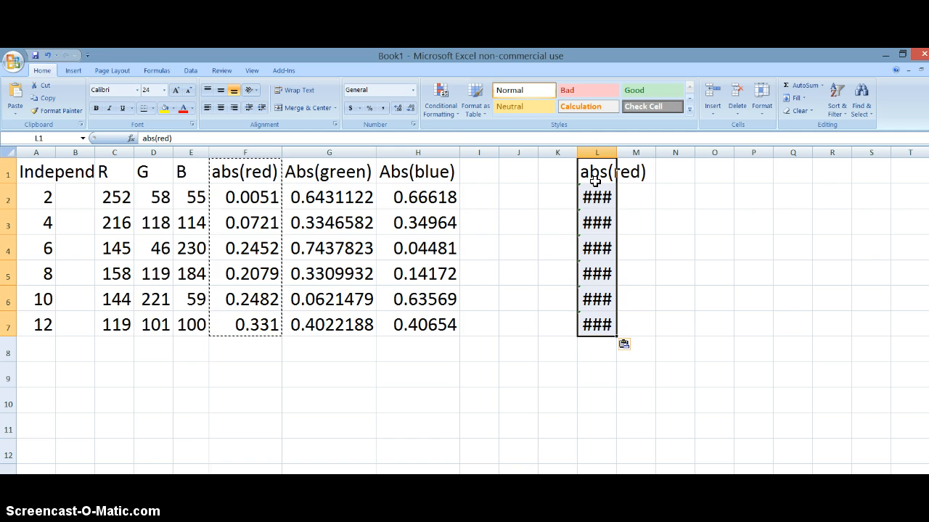
key(Delete)
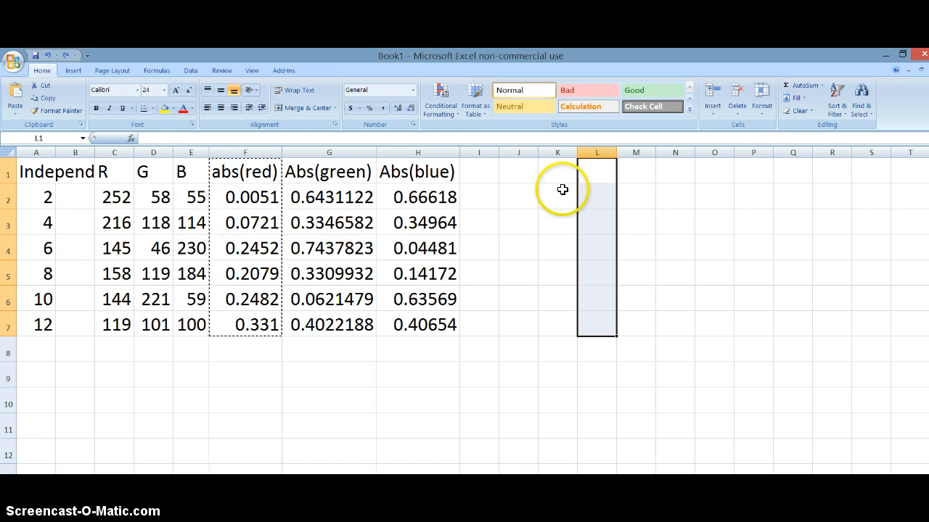
- Paste the copied abs(red) data as values only starting at L1, and fit column L's width to its contents
right_click(593, 174)
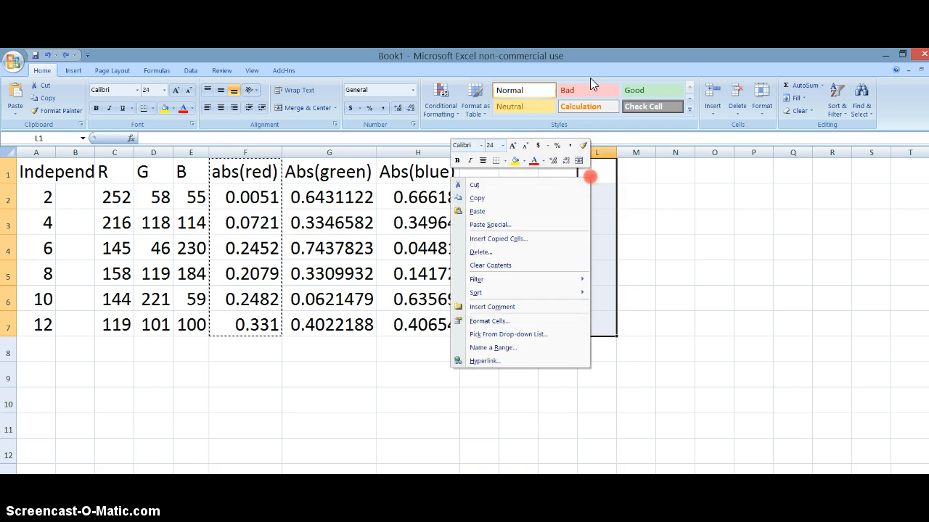
click(520, 224)
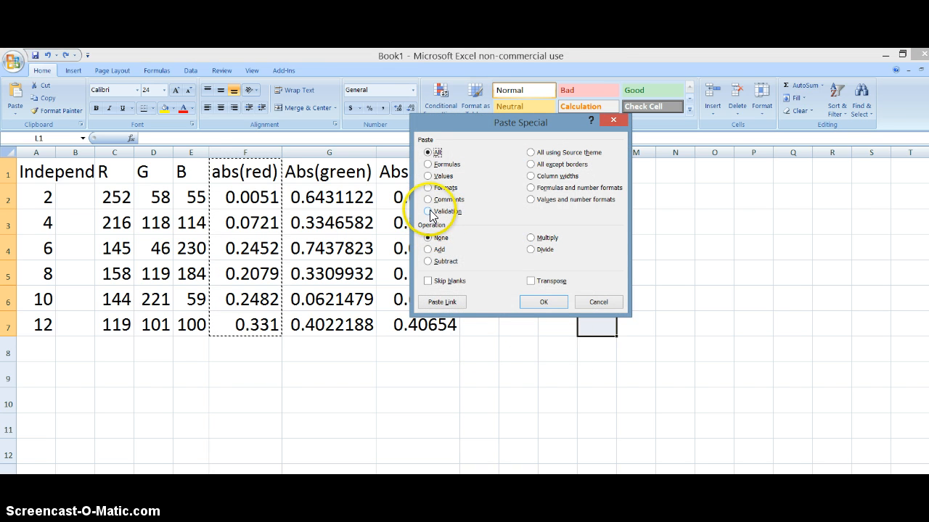
click(428, 176)
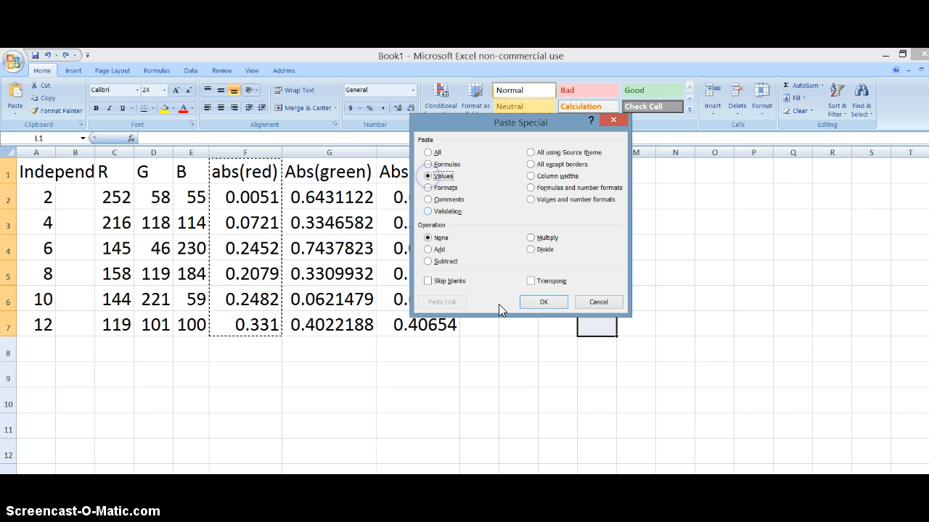
click(552, 302)
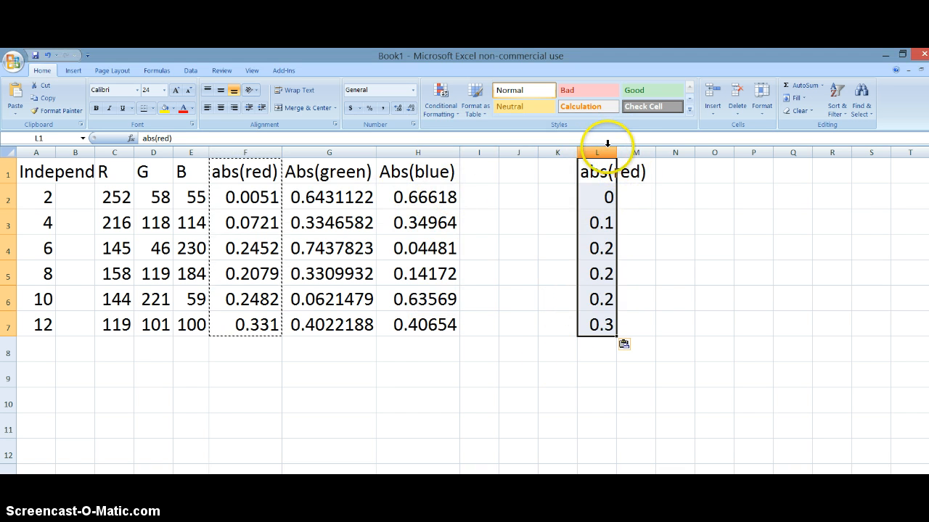
double_click(616, 151)
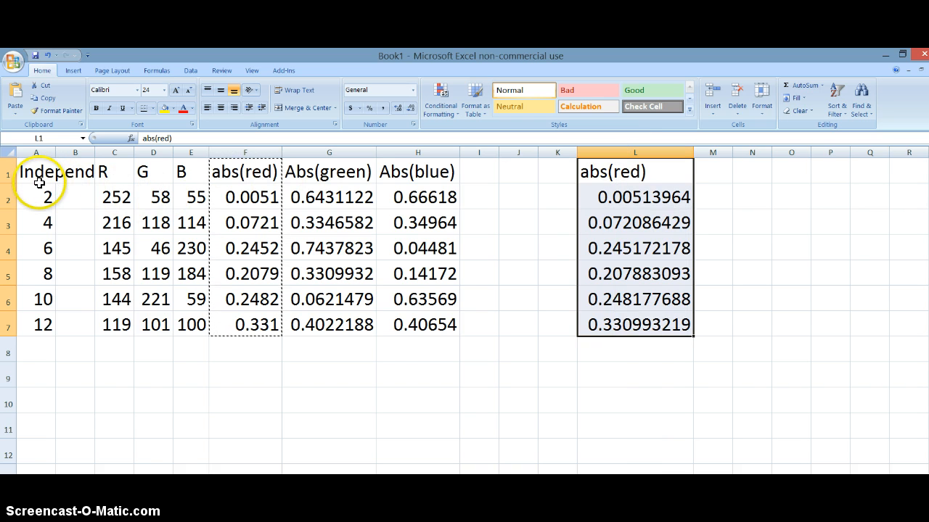
- Copy the Independent Variable column A1:A7 into column K starting at K1
drag(33, 172, 37, 321)
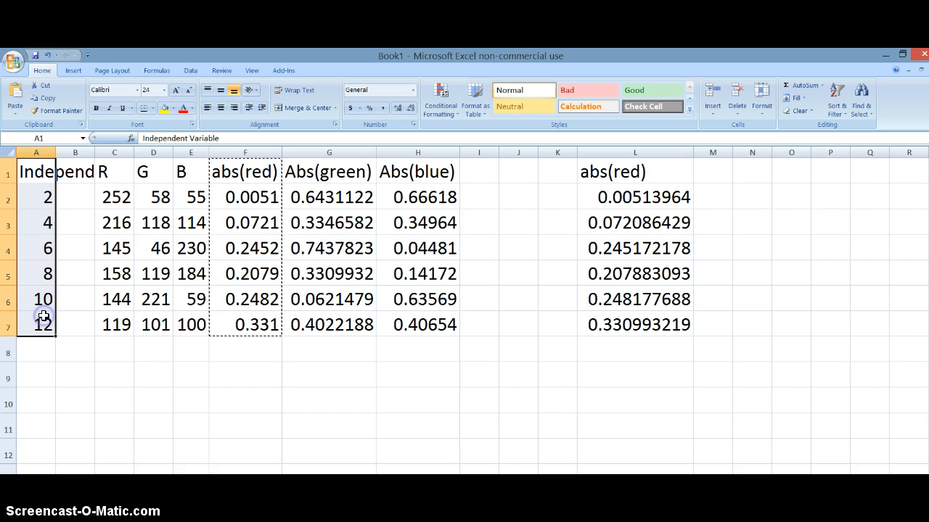
key(ctrl+c)
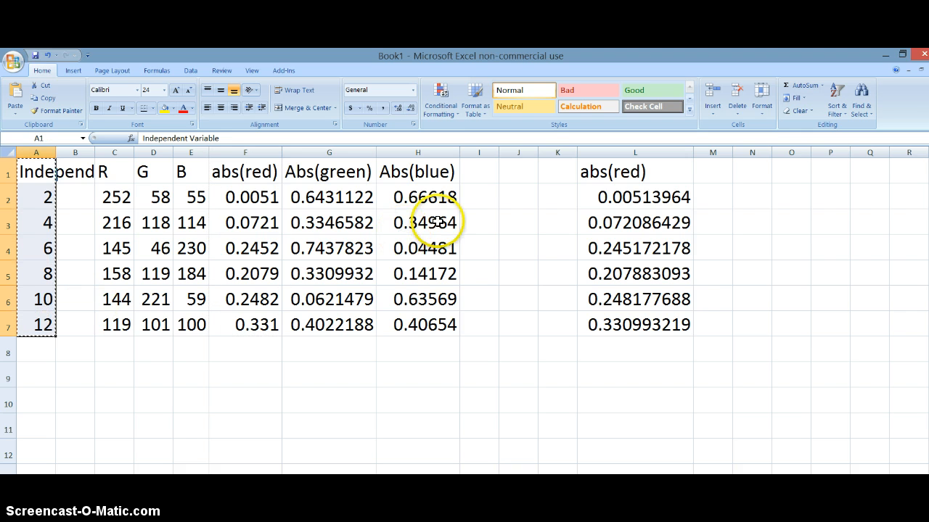
click(559, 171)
key(ctrl+v)
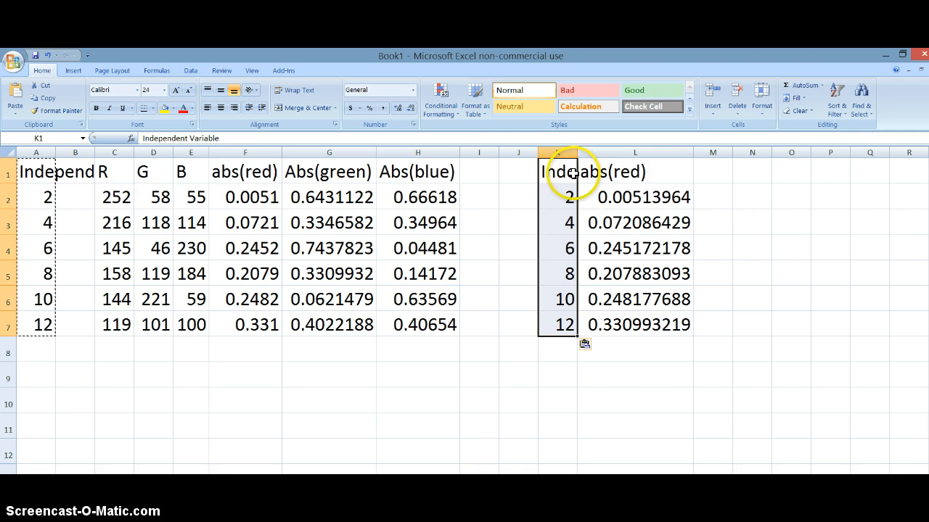
- Insert a markers-only scatter chart from the data in K1:L7
drag(563, 172, 626, 325)
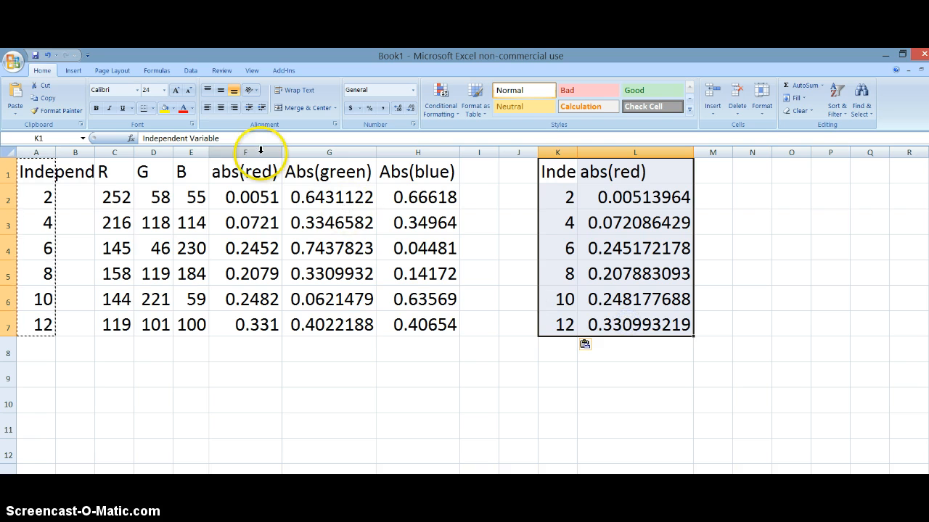
click(76, 71)
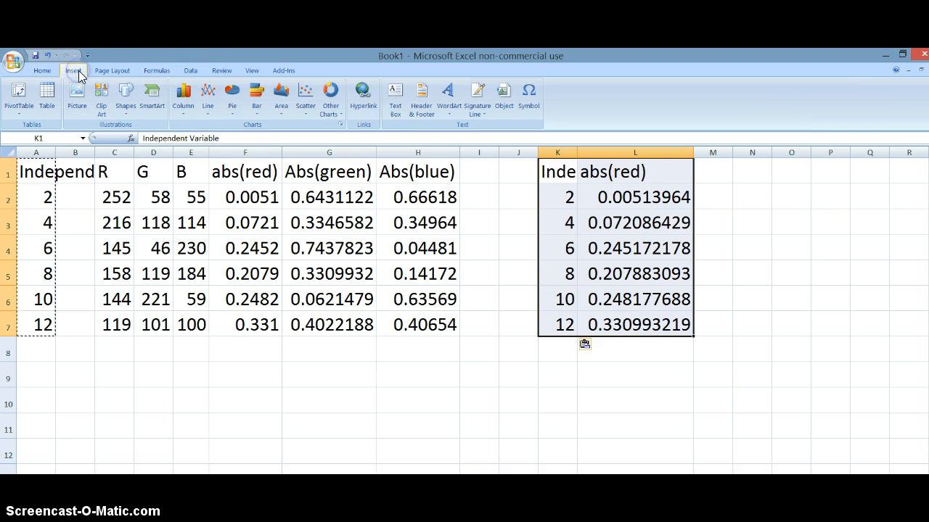
click(306, 98)
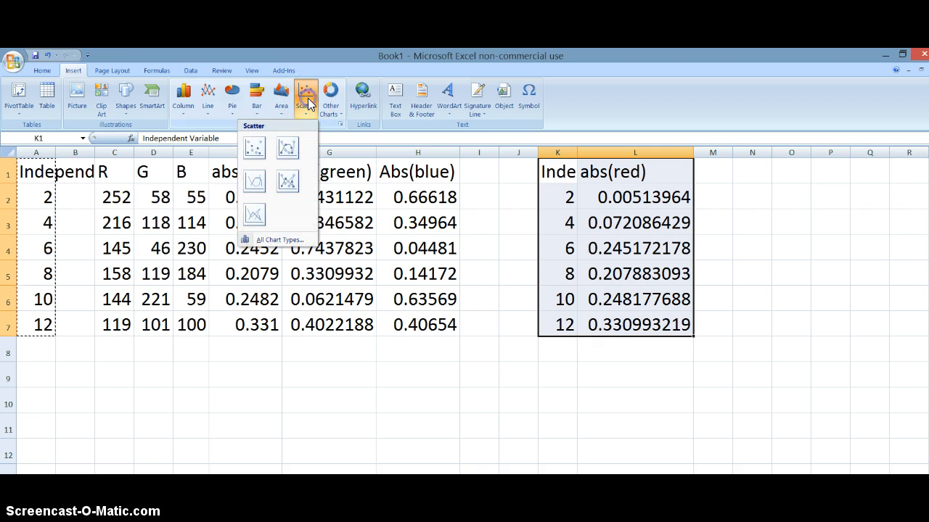
click(261, 144)
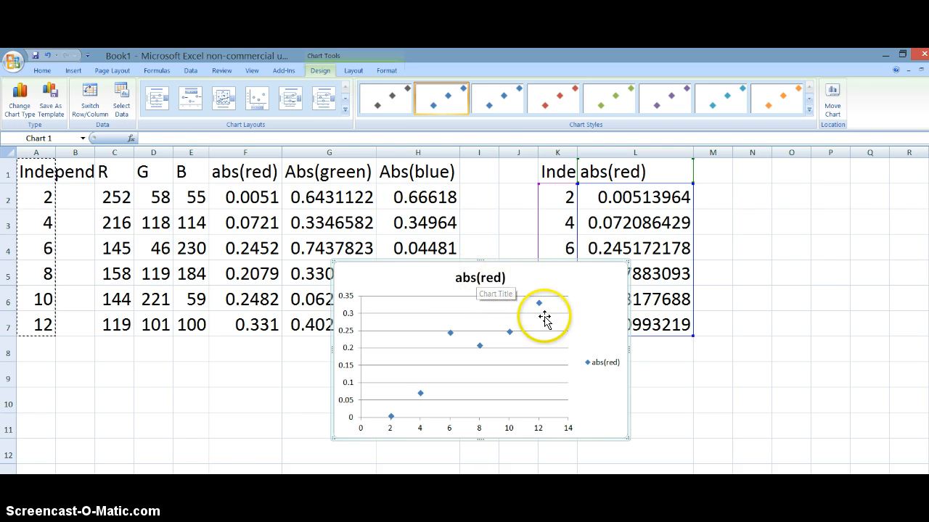
- Change the chart title to "Figure 1"
click(494, 278)
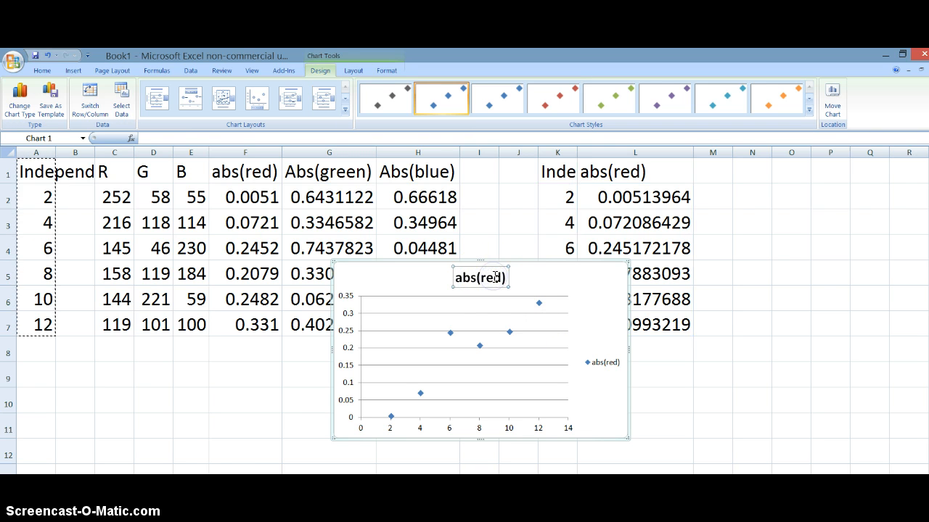
drag(503, 278, 510, 278)
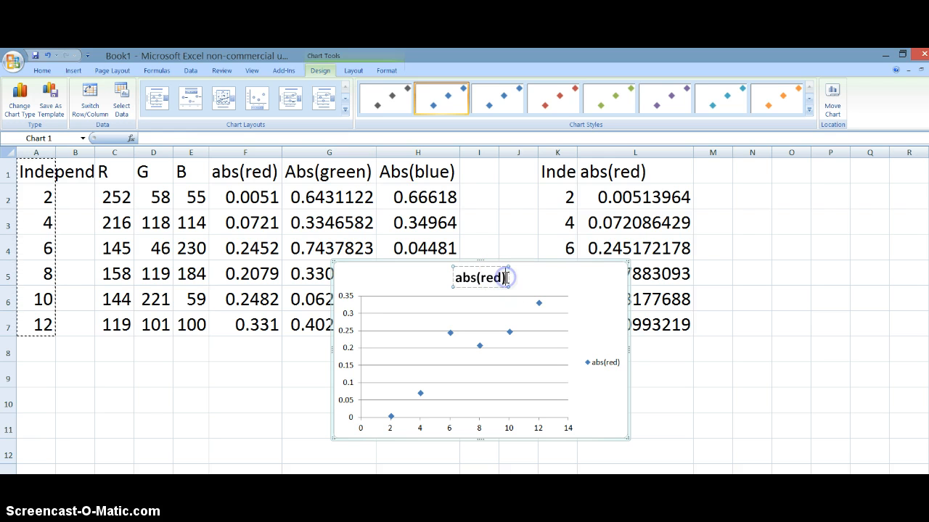
key(BackSpace)
key(BackSpace)
key(BackSpace)
key(BackSpace)
key(BackSpace)
key(BackSpace)
key(BackSpace)
key(BackSpace)
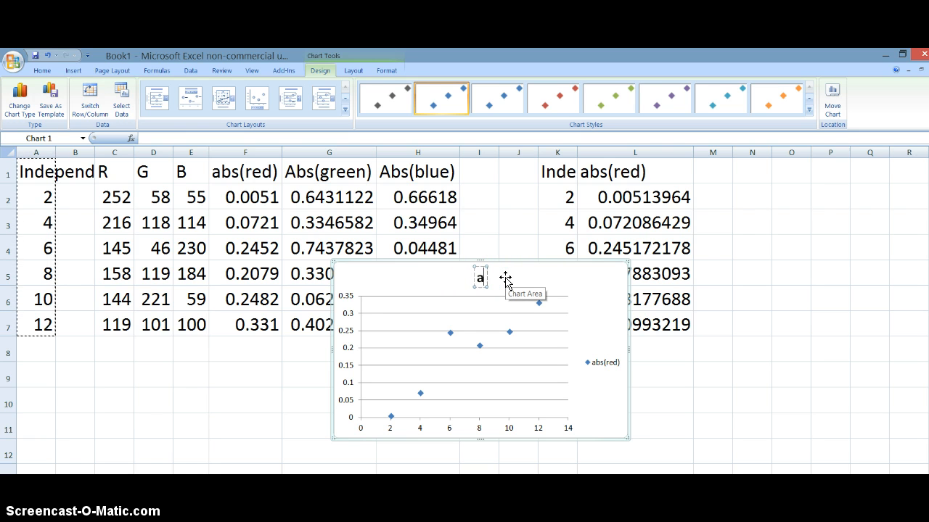
text(Fir)
key(BackSpace)
text(gure 1)
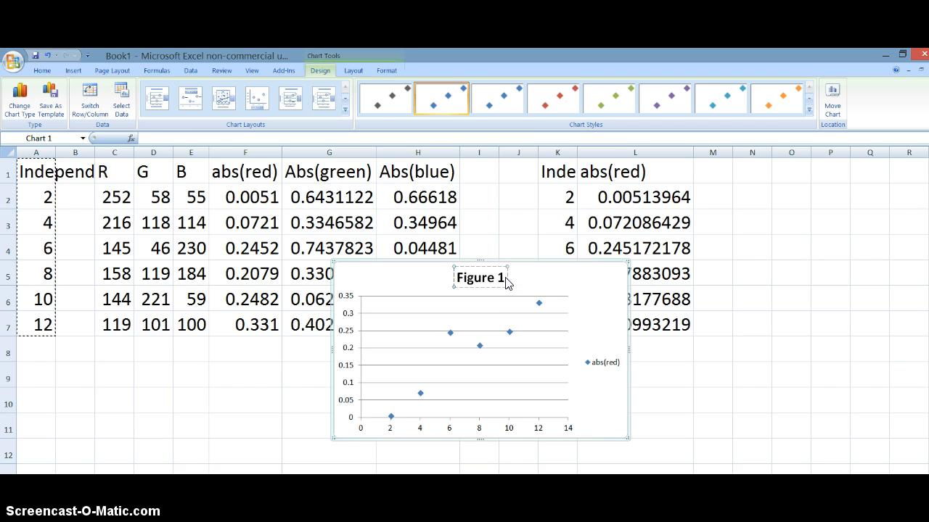
- Delete the legend from the scatter chart
click(597, 364)
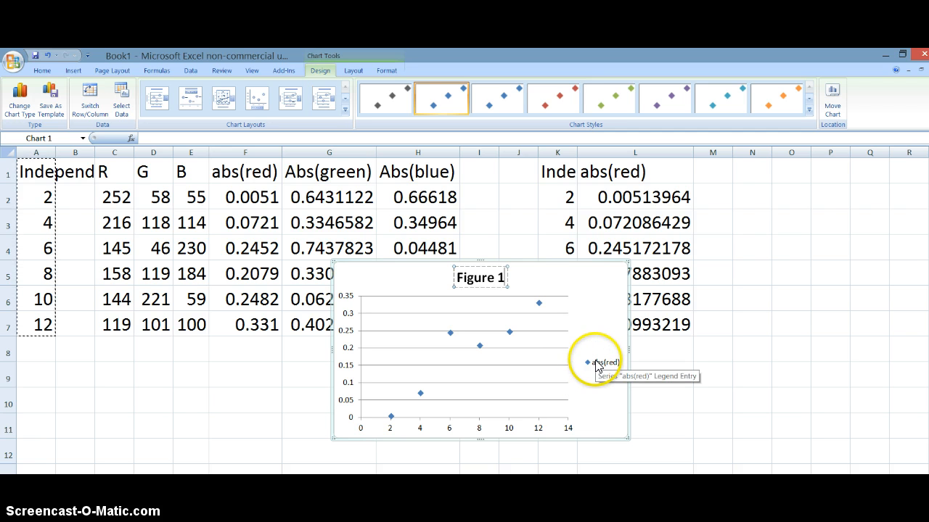
click(595, 365)
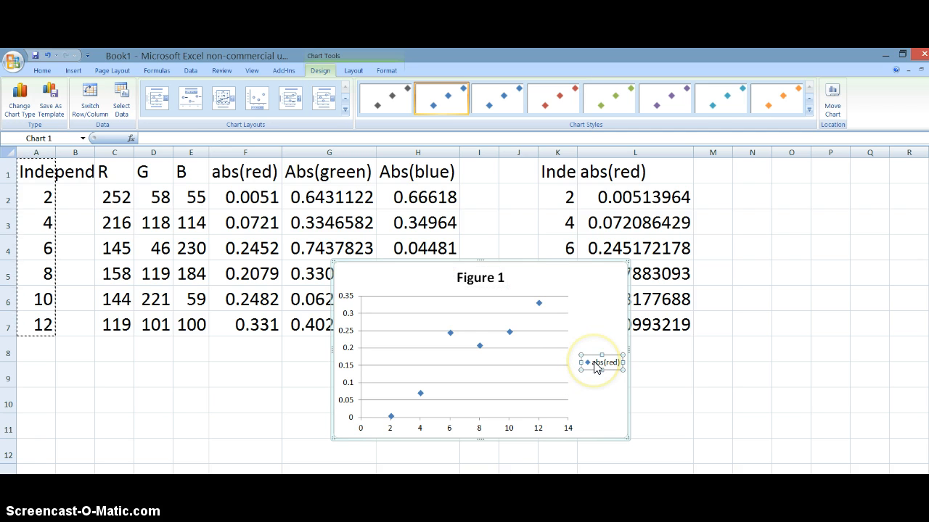
click(595, 365)
key(Delete)
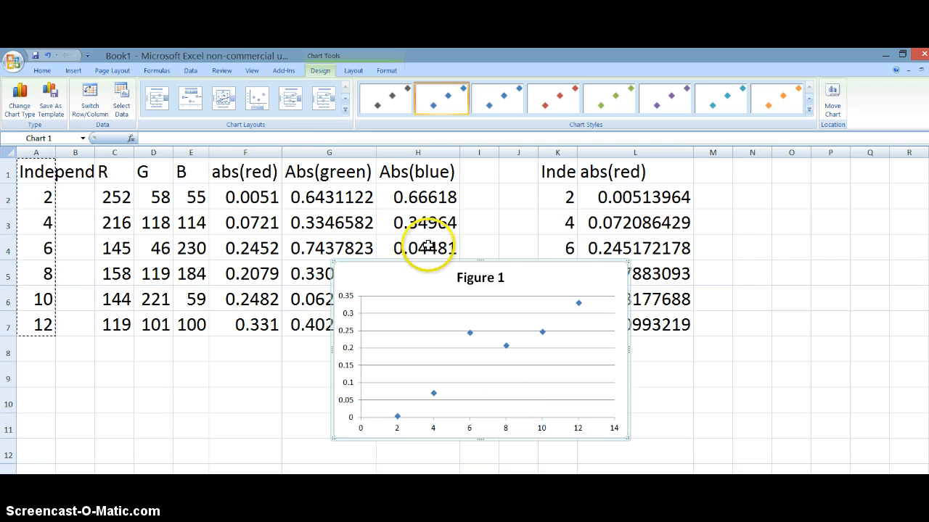
- Apply the first preset chart layout to add horizontal and vertical axis titles to the scatter chart
click(157, 99)
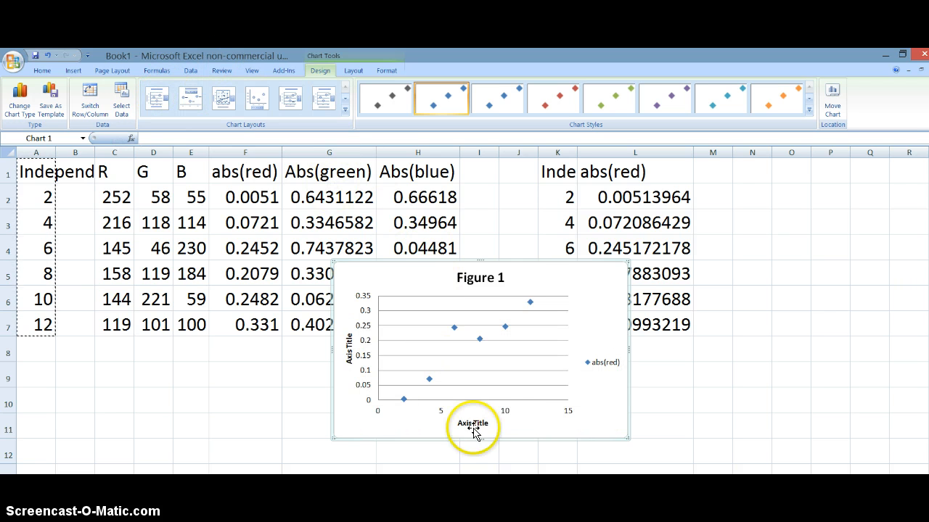
- Delete the scatter chart's legend and change the horizontal axis title to "Amount of Whatever"
click(605, 363)
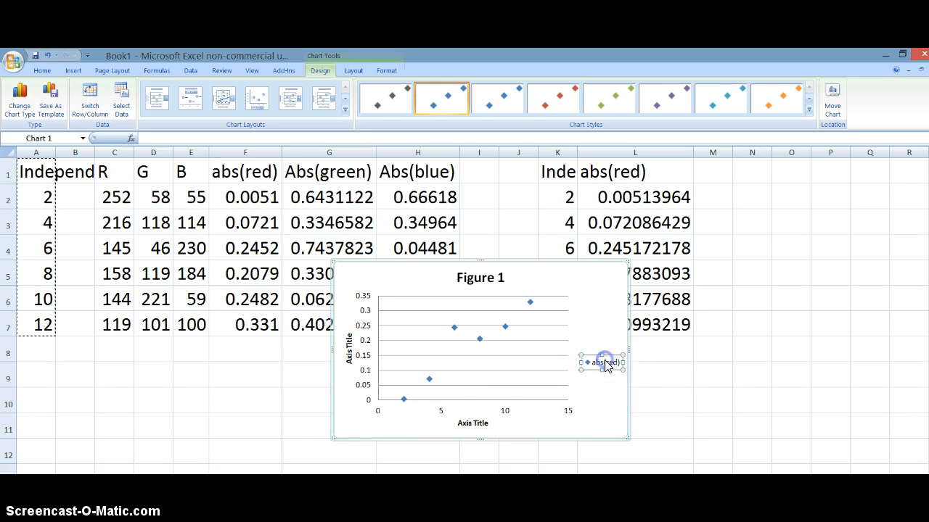
key(Delete)
click(498, 424)
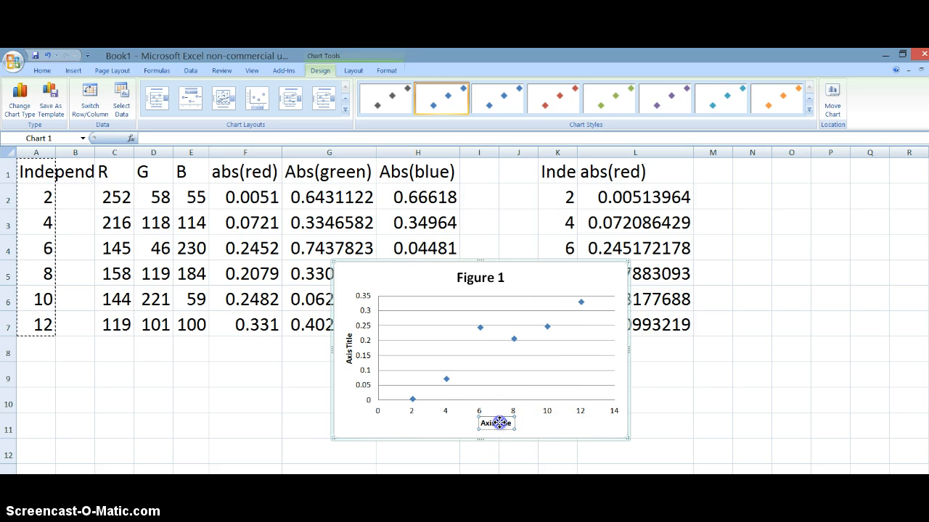
double_click(499, 423)
triple_click(501, 423)
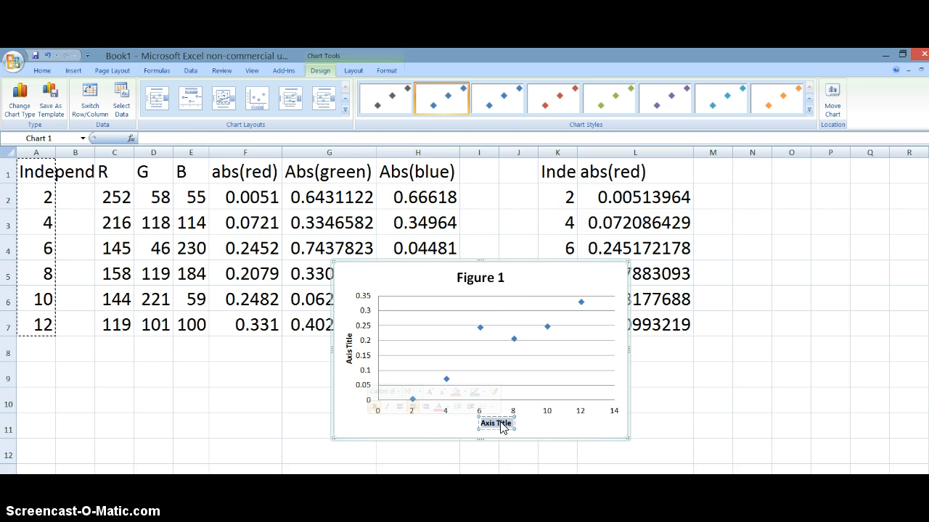
key(Delete)
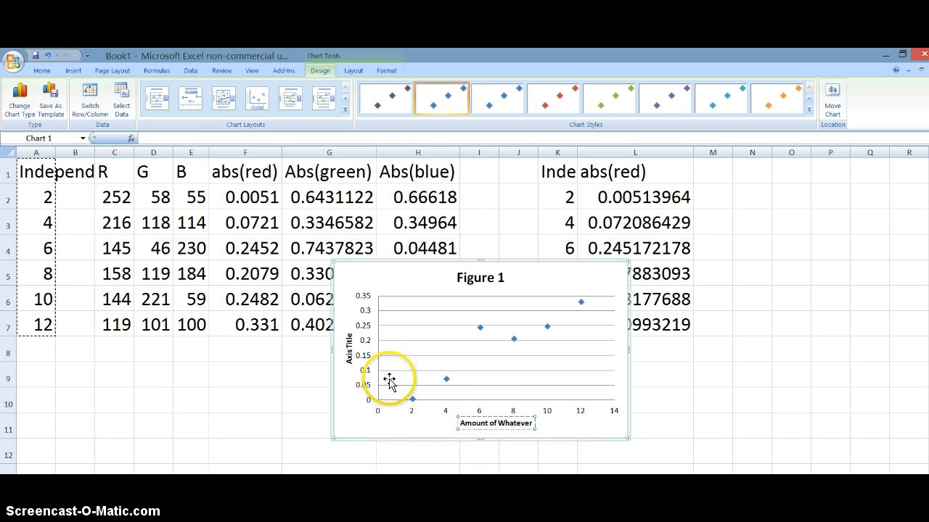
- Change the scatter chart's vertical axis title to "Red Absorbance"
click(349, 349)
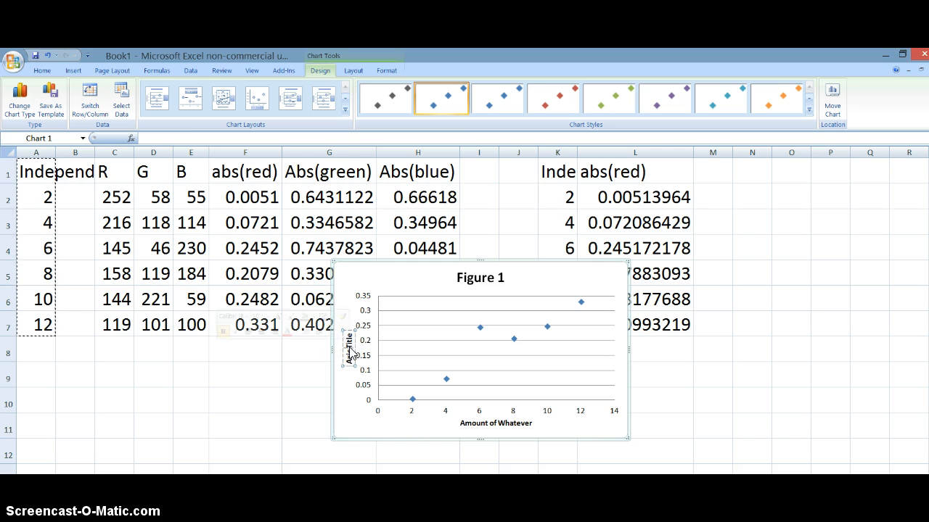
double_click(350, 341)
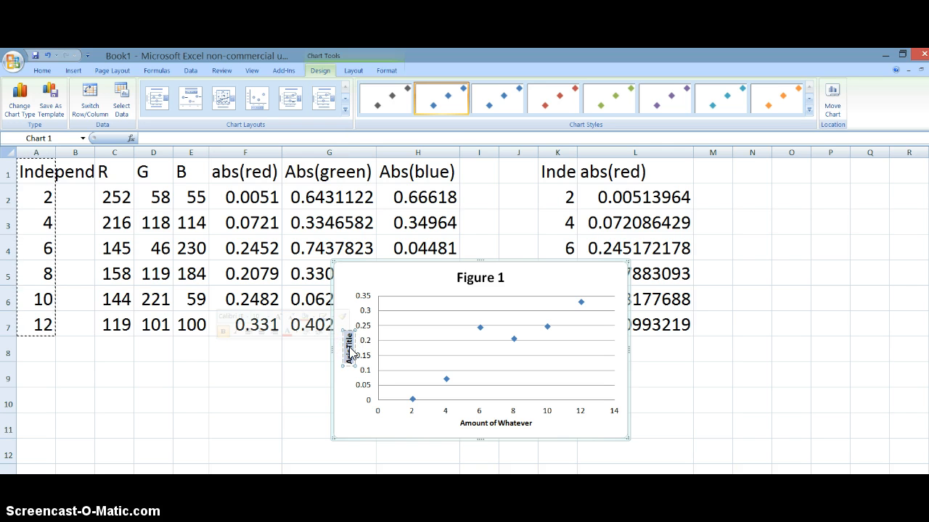
key(Delete)
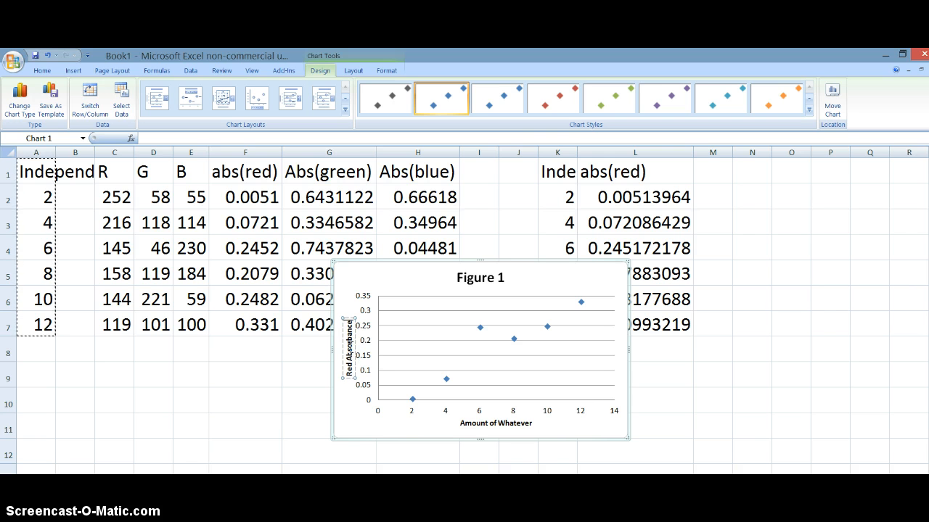
- Delete the Figure 1 chart and clear the copied data in K1:L7
click(408, 285)
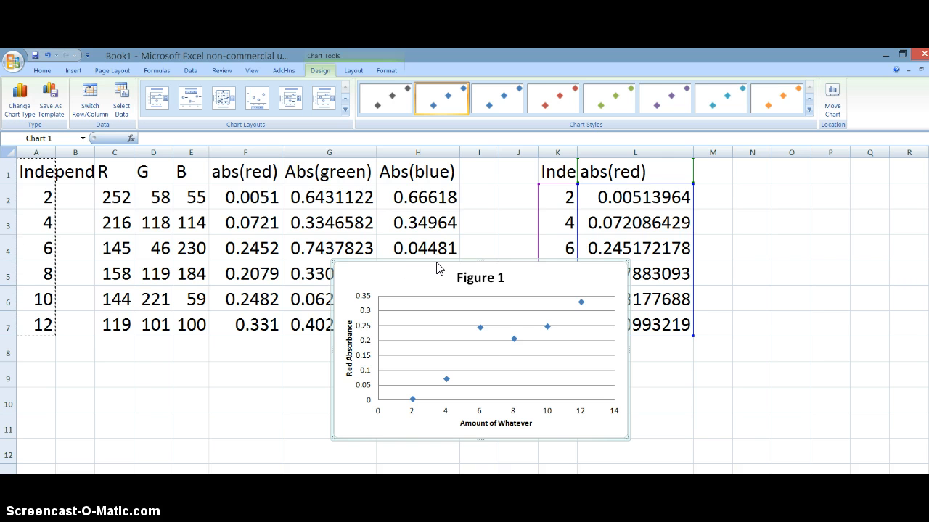
key(Delete)
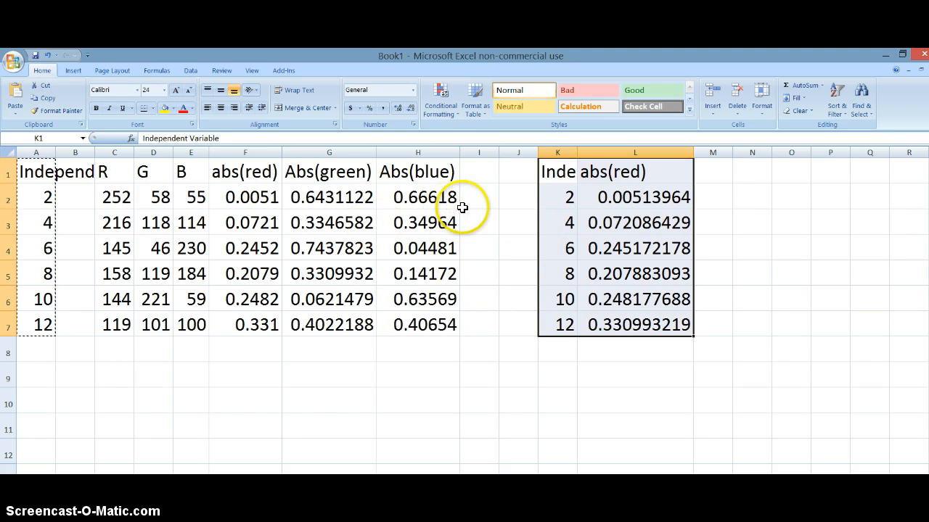
key(Delete)
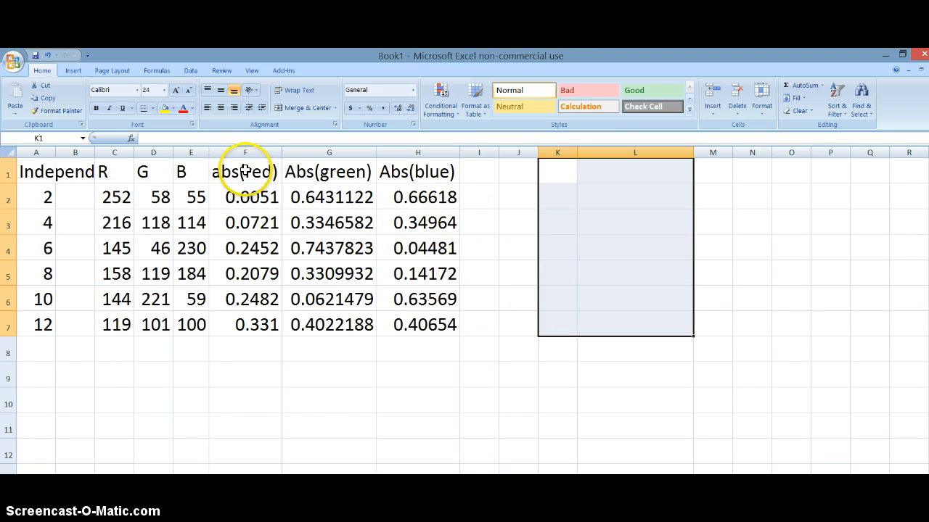
- Insert a markers-only scatter chart from the abs(red) data in F1:F7
drag(244, 172, 258, 324)
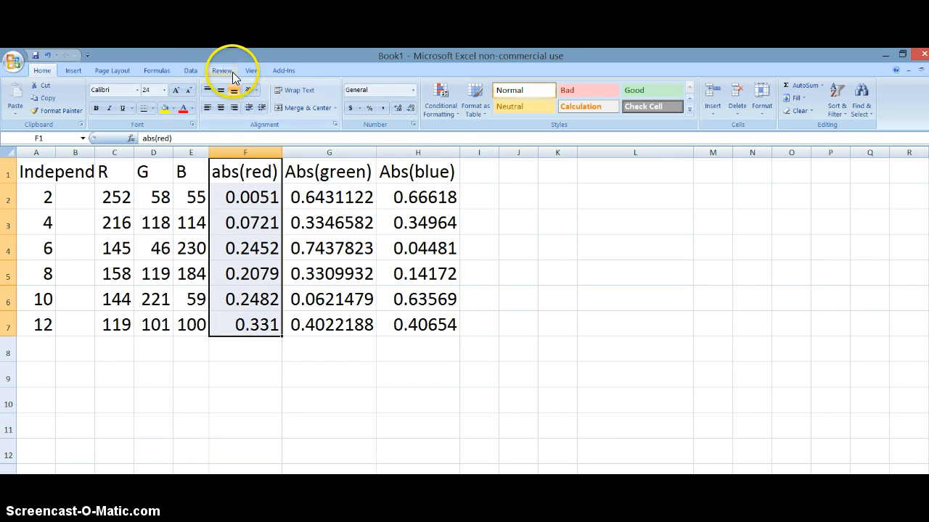
click(190, 71)
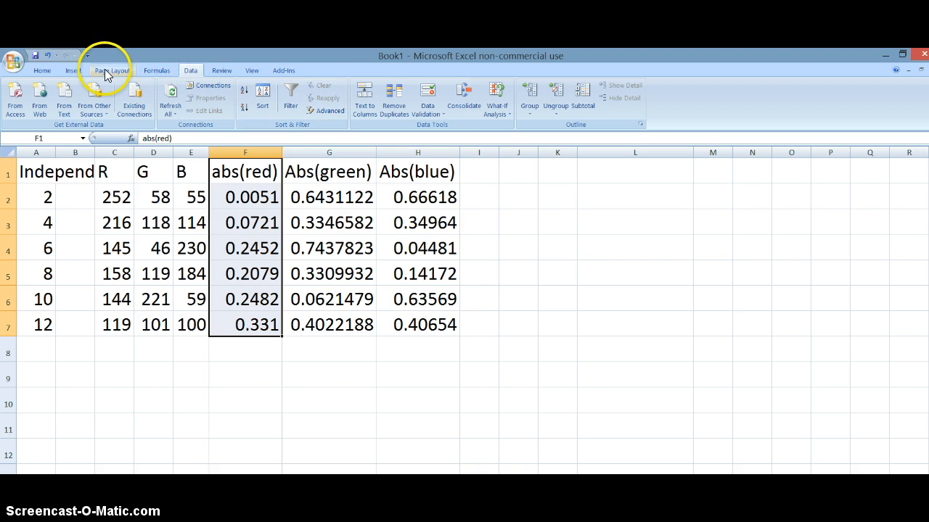
click(63, 69)
click(298, 106)
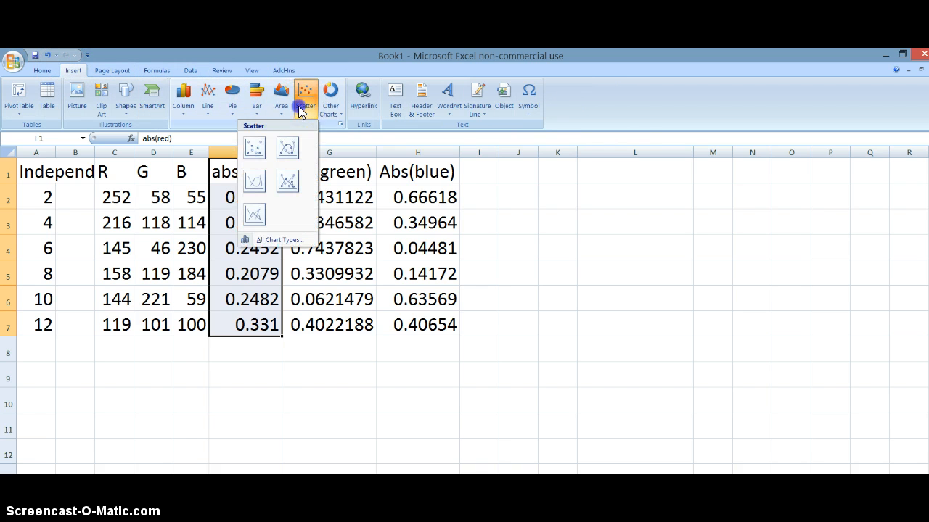
click(253, 147)
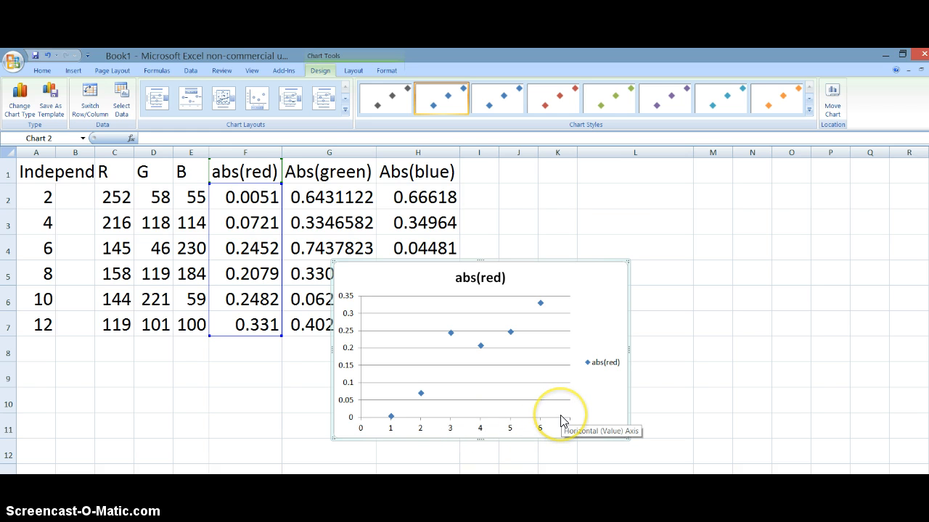
- Edit the abs(red) series in the chart's data source so its X values come from A2:A7, keeping F2:F7 as Y values
right_click(481, 347)
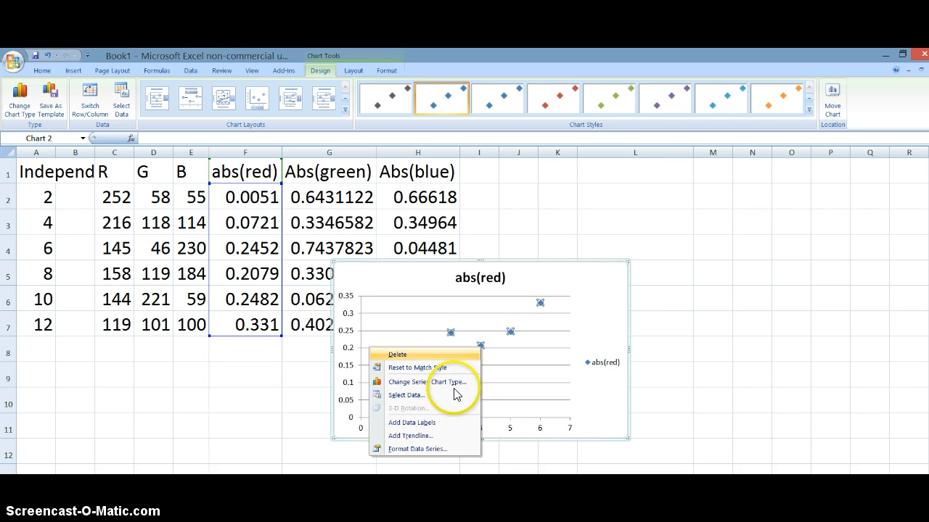
click(426, 395)
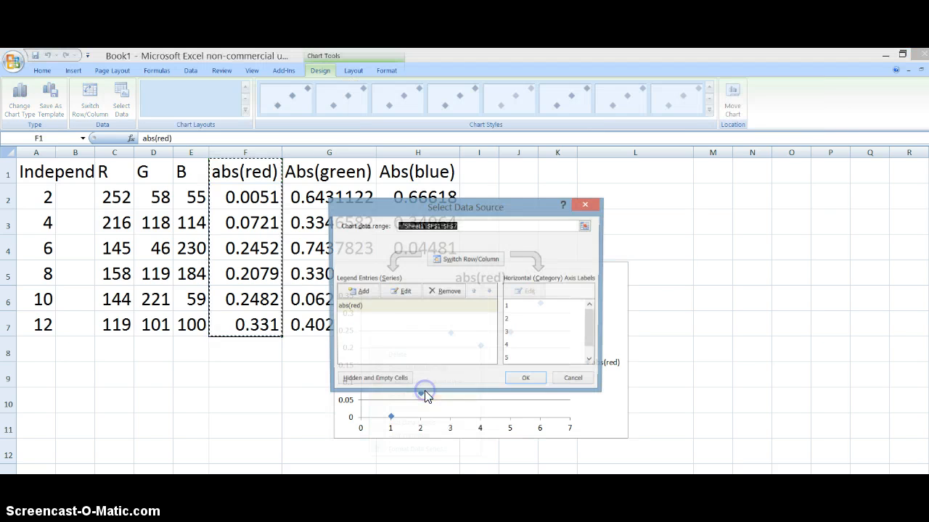
click(397, 299)
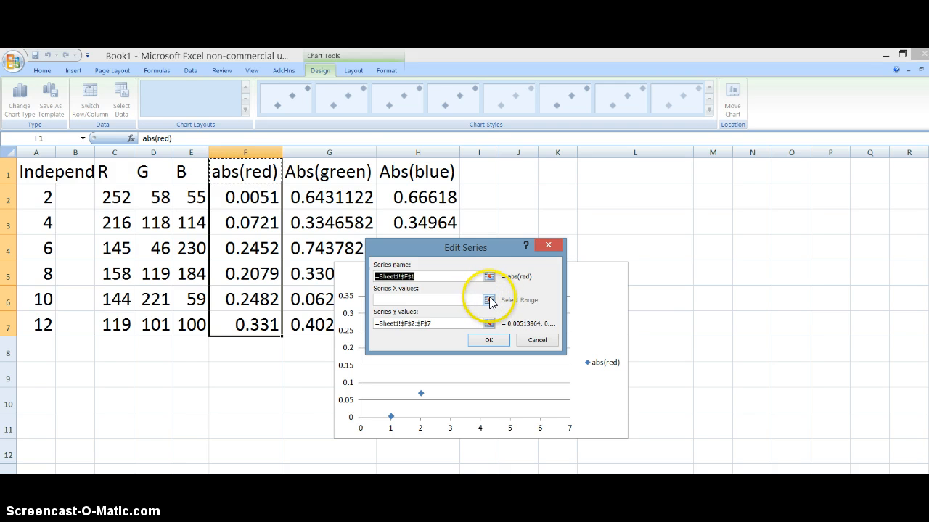
click(489, 299)
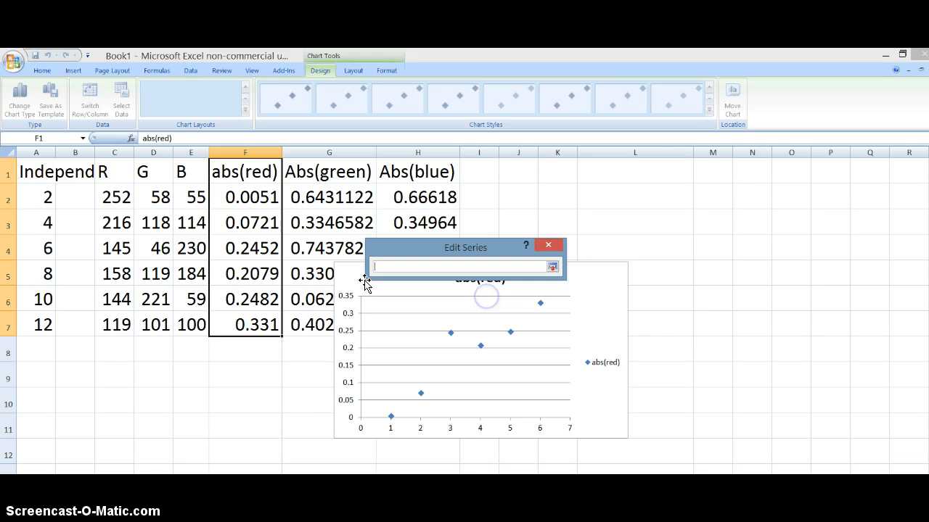
click(44, 195)
drag(41, 225, 53, 325)
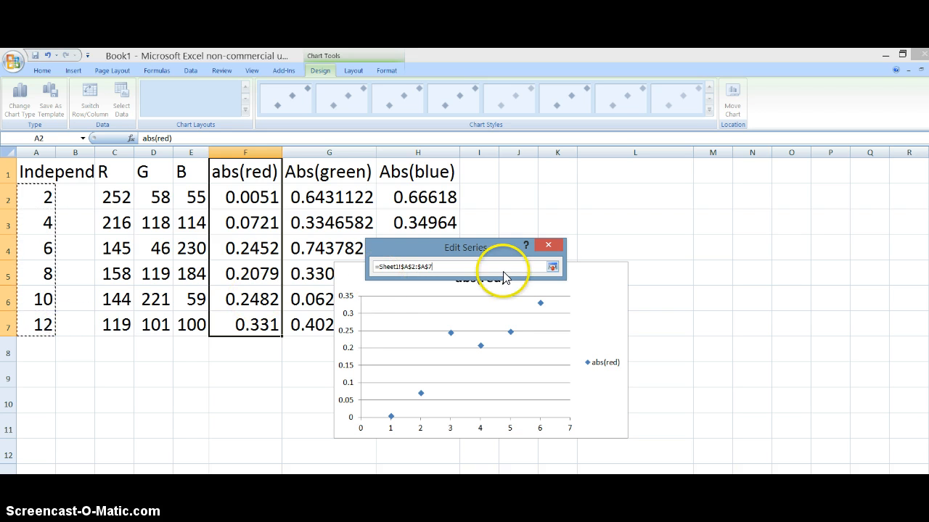
click(553, 267)
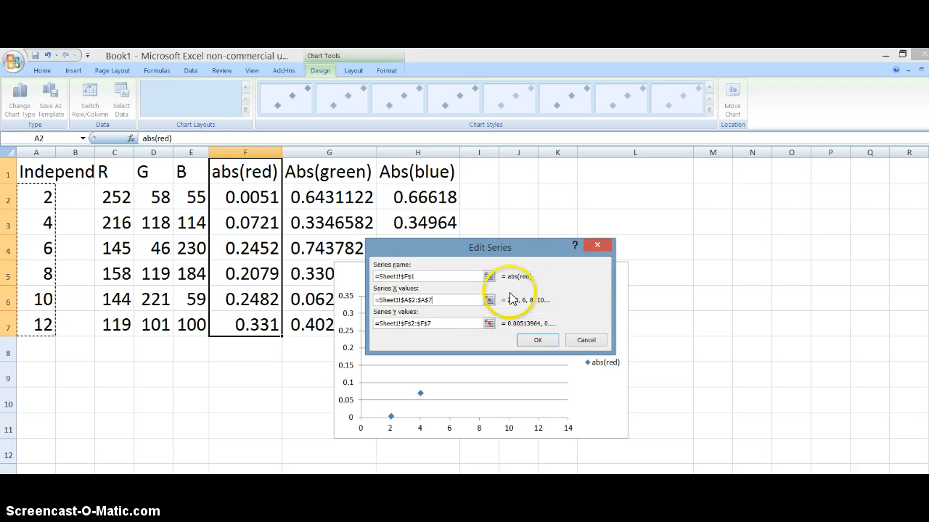
click(488, 324)
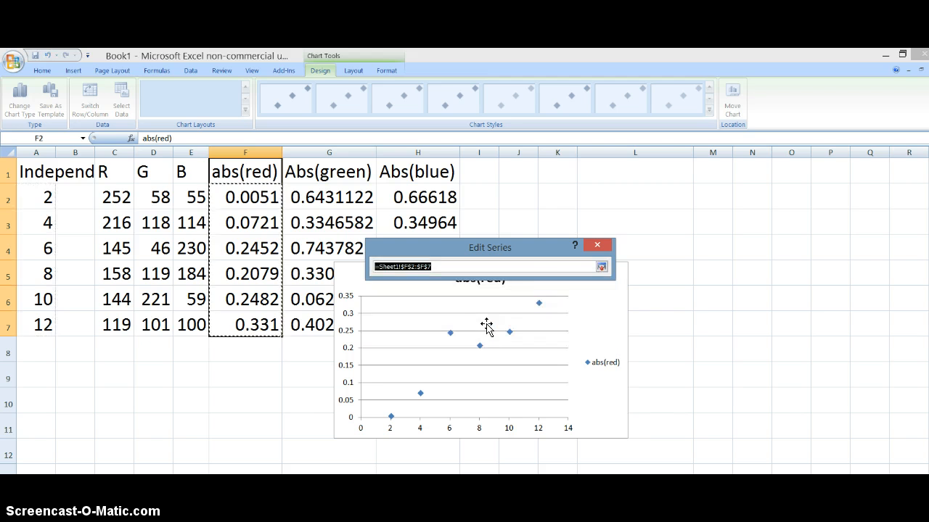
click(603, 267)
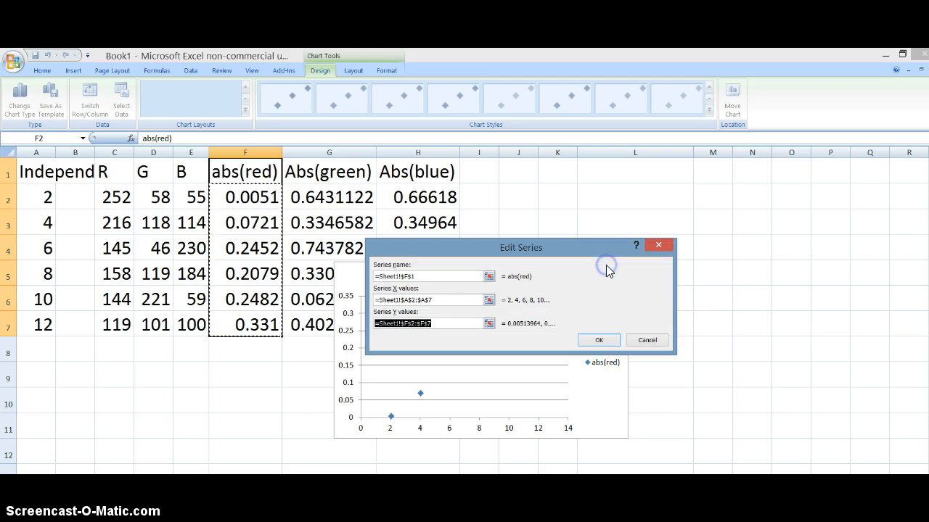
click(589, 339)
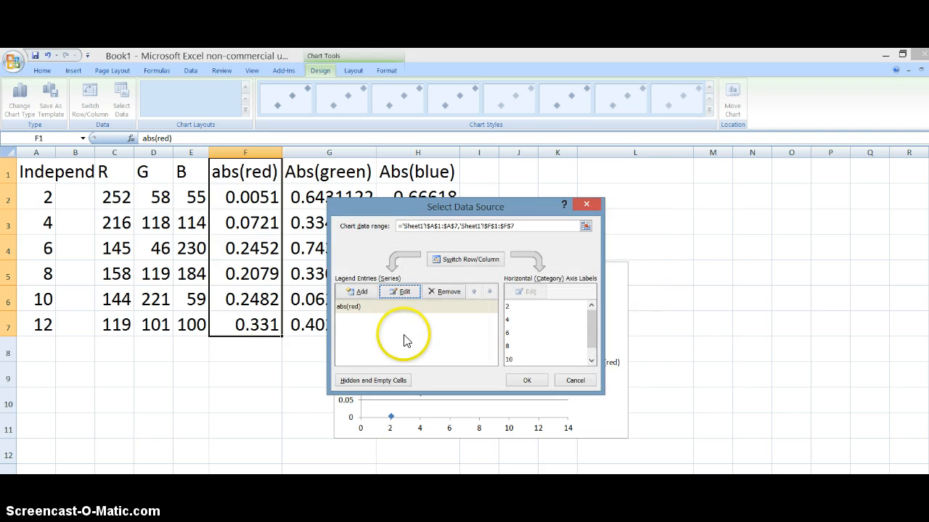
- Add a second series to the chart and take its name from the Abs(green) header in G1
click(357, 290)
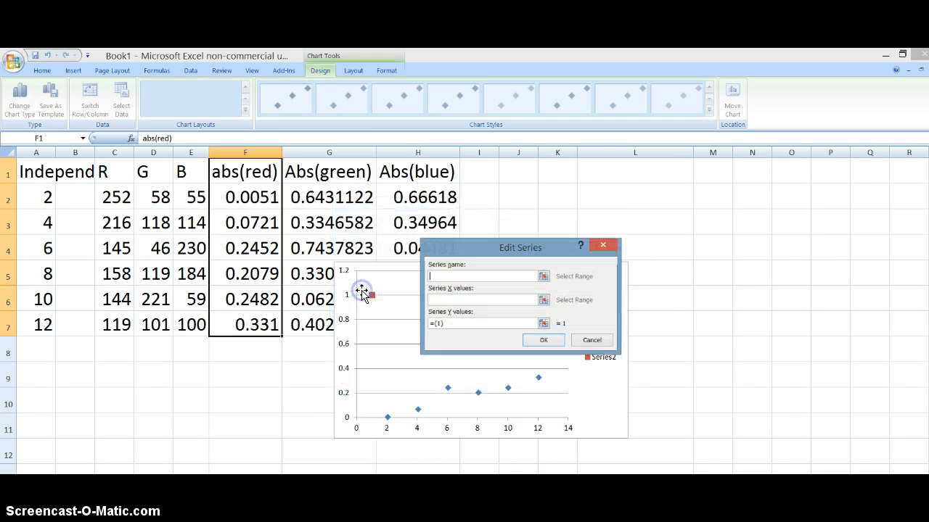
click(542, 298)
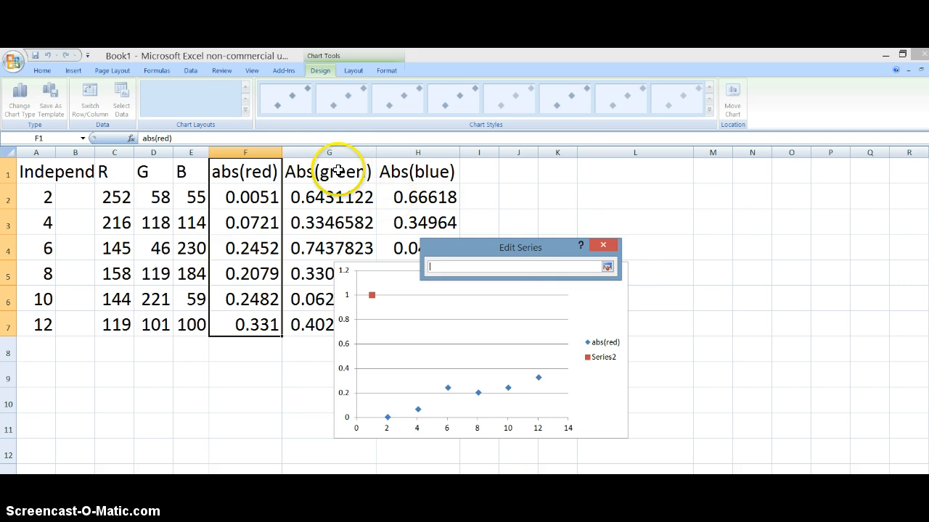
click(365, 174)
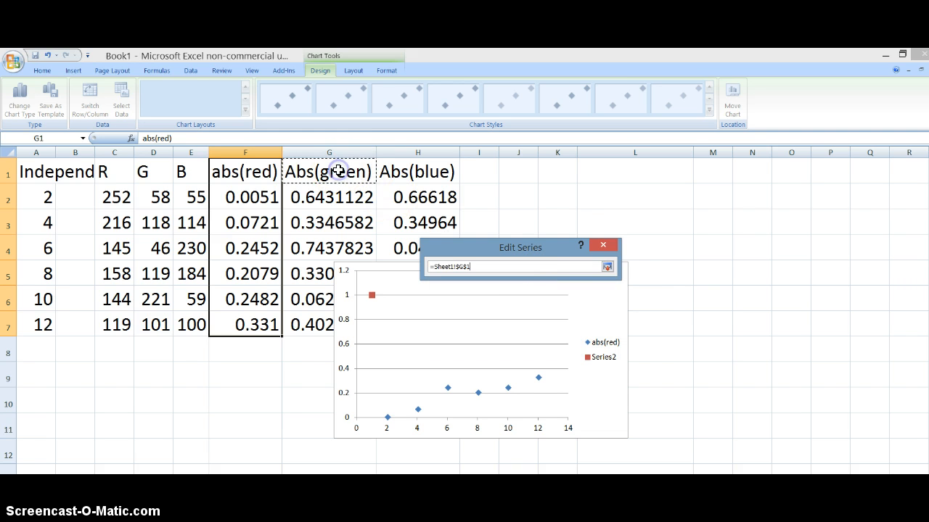
click(607, 268)
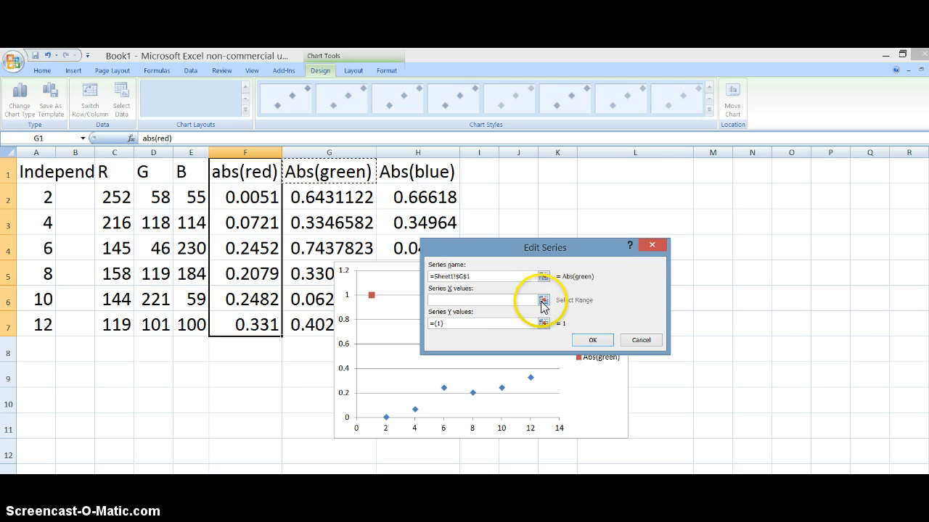
- Set the X values of the Abs(green) series to G2:G7
click(543, 300)
drag(307, 194, 309, 320)
click(627, 259)
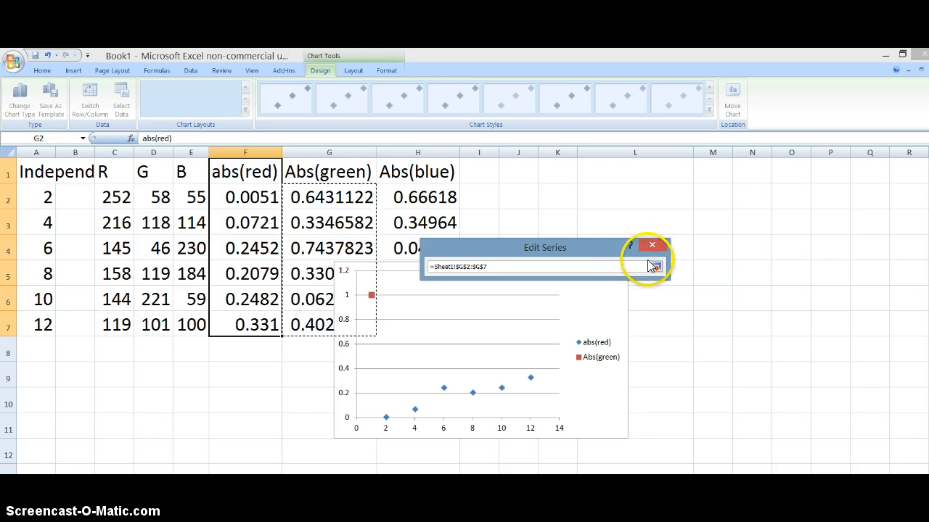
click(656, 267)
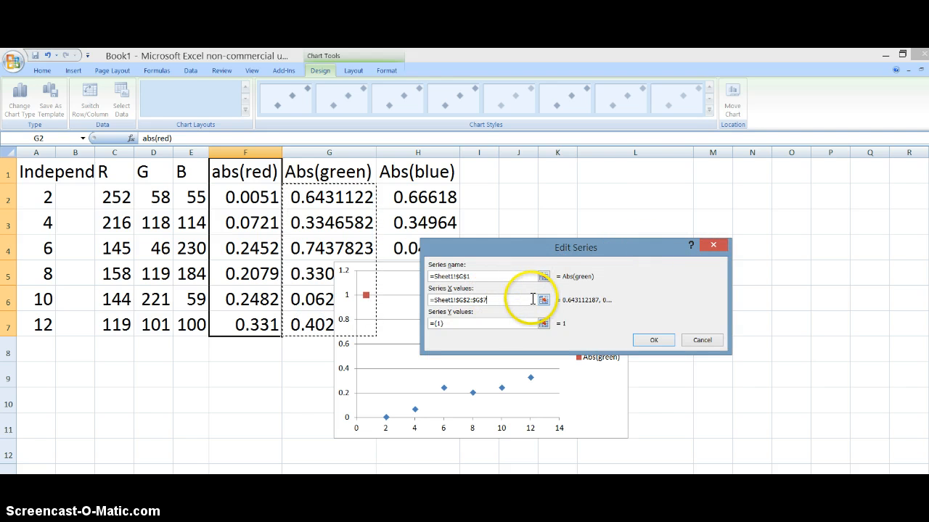
- Try to add the range A2:A7 to the existing G2:G7 reference in the Abs(green) series' X values
click(543, 301)
text(+)
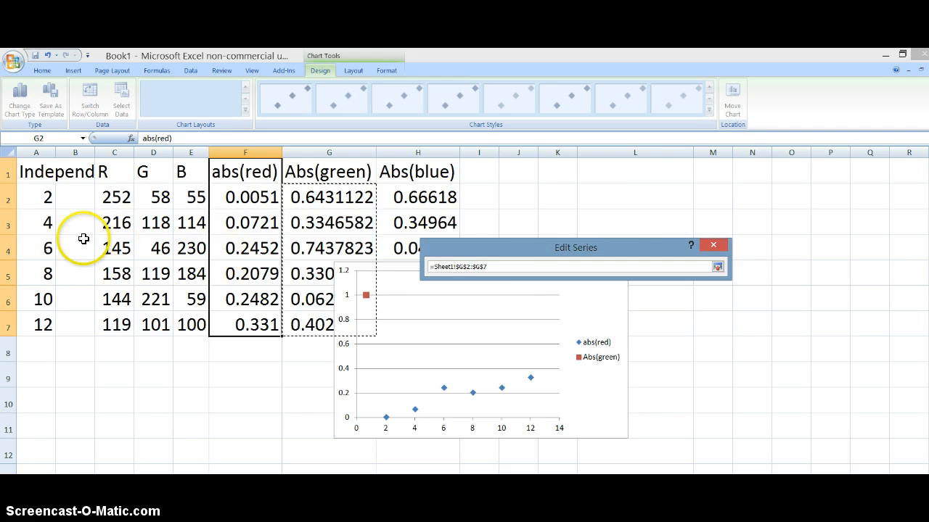
drag(52, 192, 44, 325)
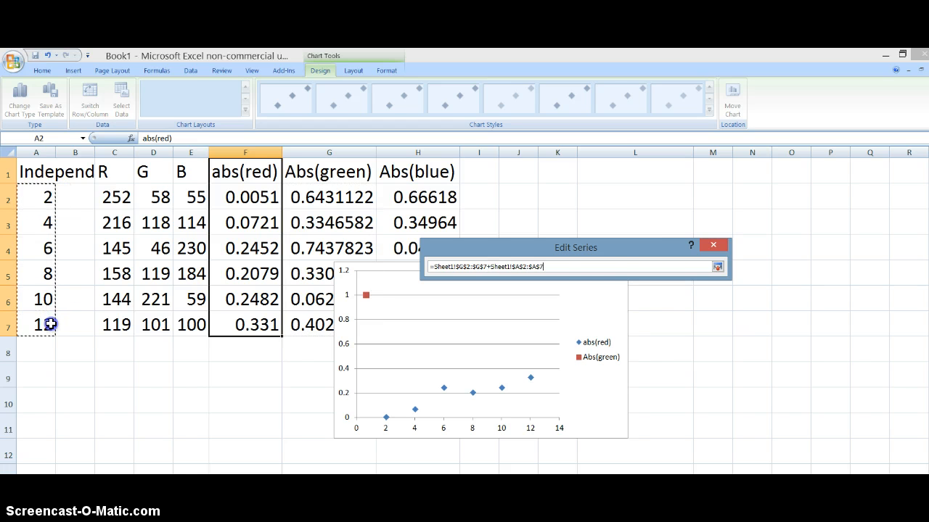
click(717, 267)
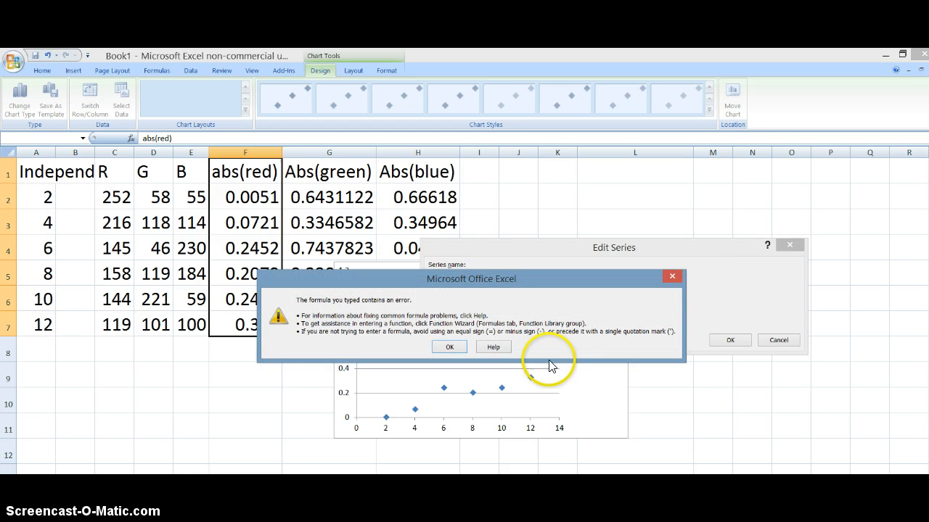
click(449, 347)
- Set the X values of the Abs(green) series to the independent variable in A2:A7
click(542, 300)
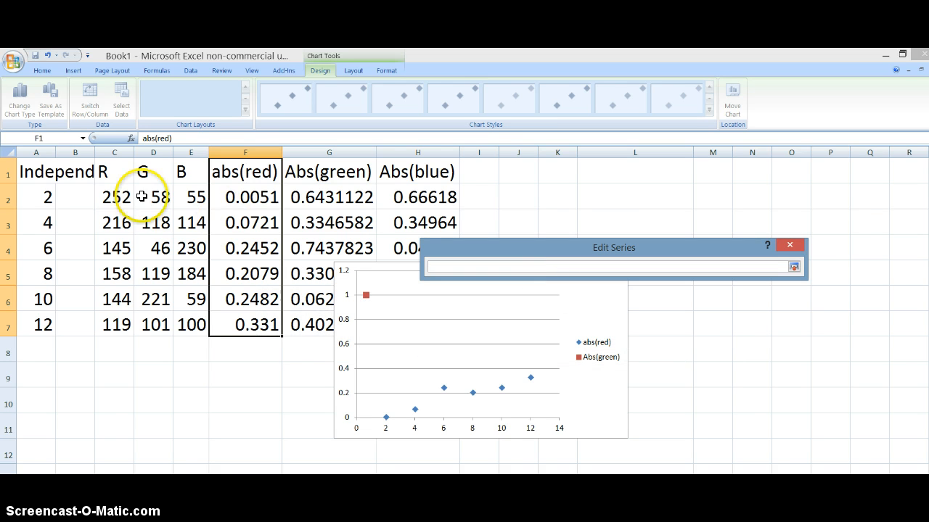
drag(49, 196, 54, 316)
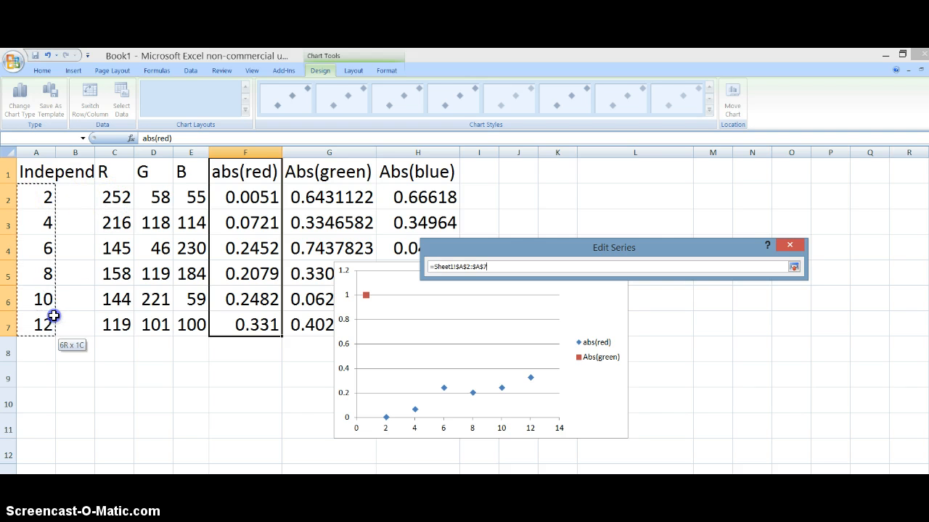
click(794, 267)
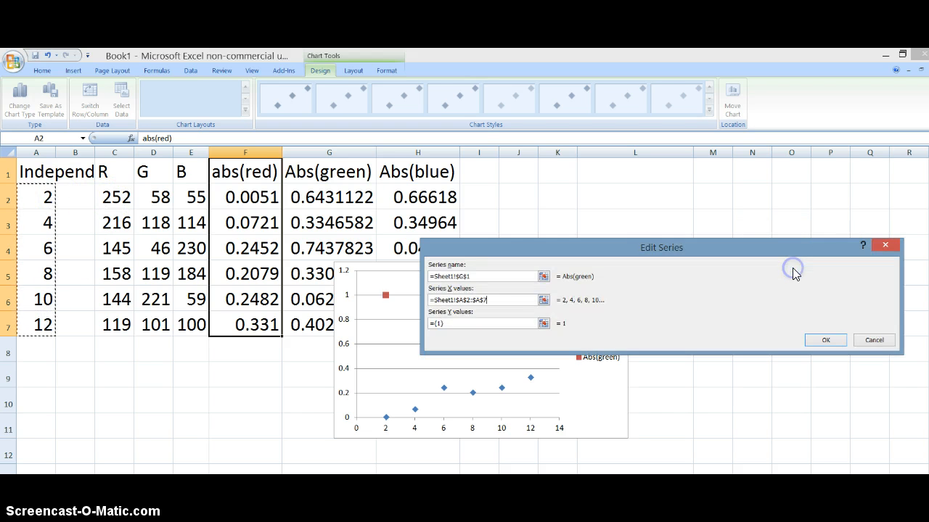
- Set the Y values of the Abs(green) series to G2:G7 and apply the series settings
click(543, 324)
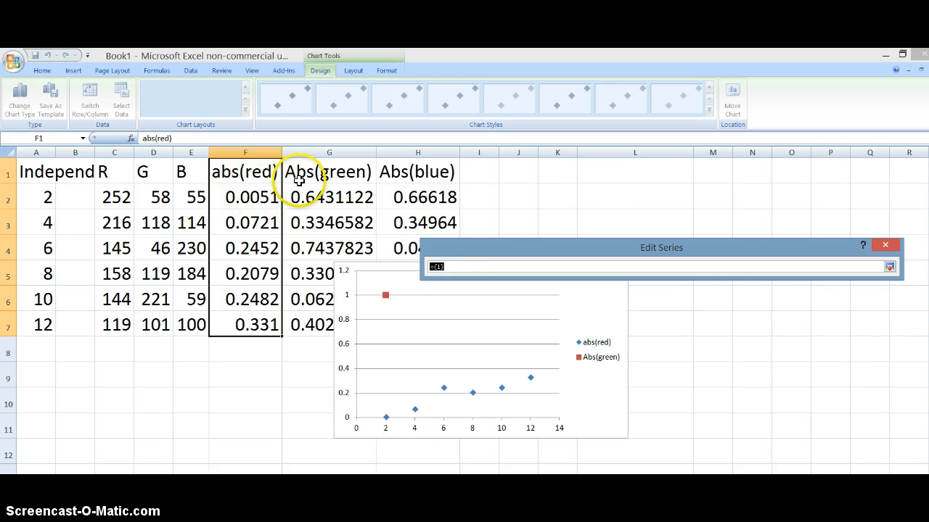
drag(299, 194, 310, 323)
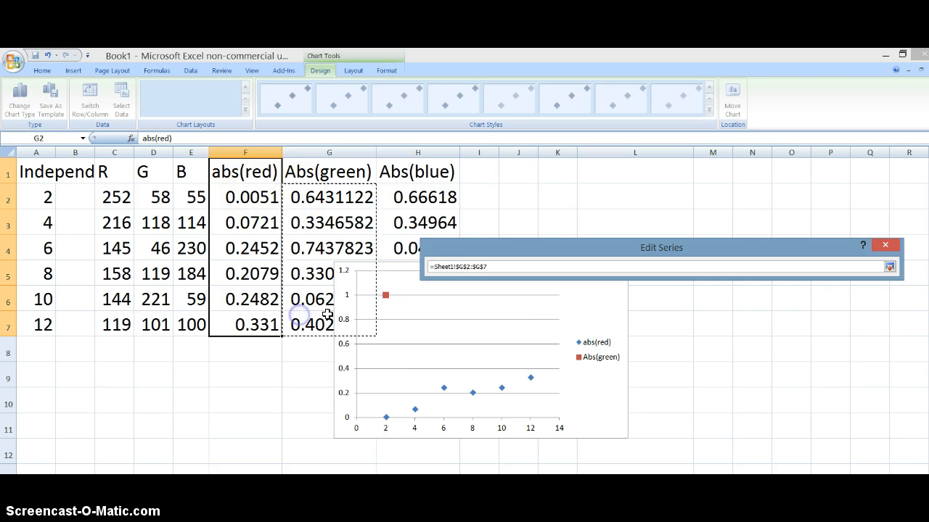
click(891, 268)
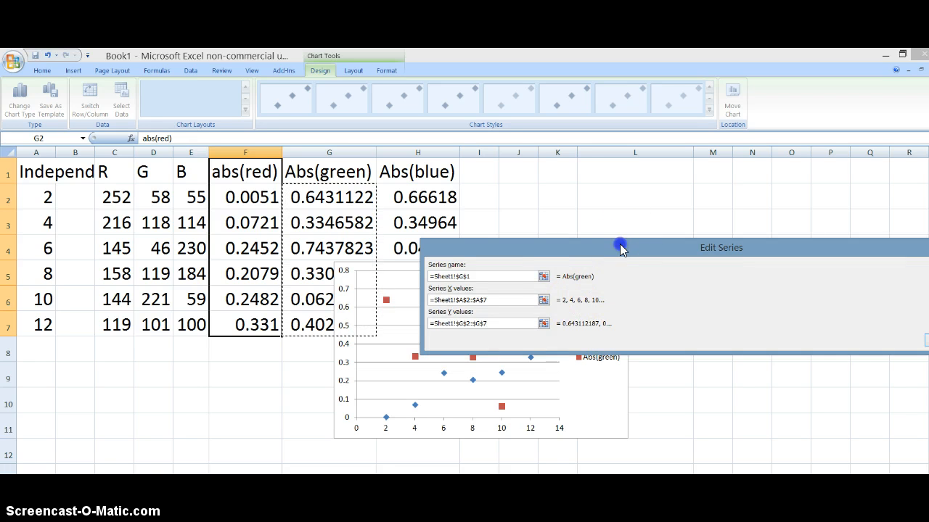
drag(623, 244, 398, 254)
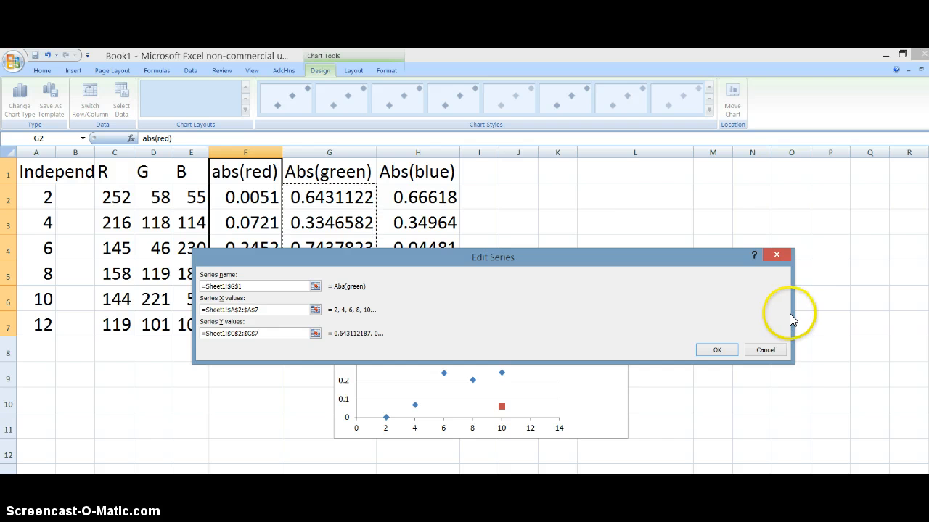
click(723, 352)
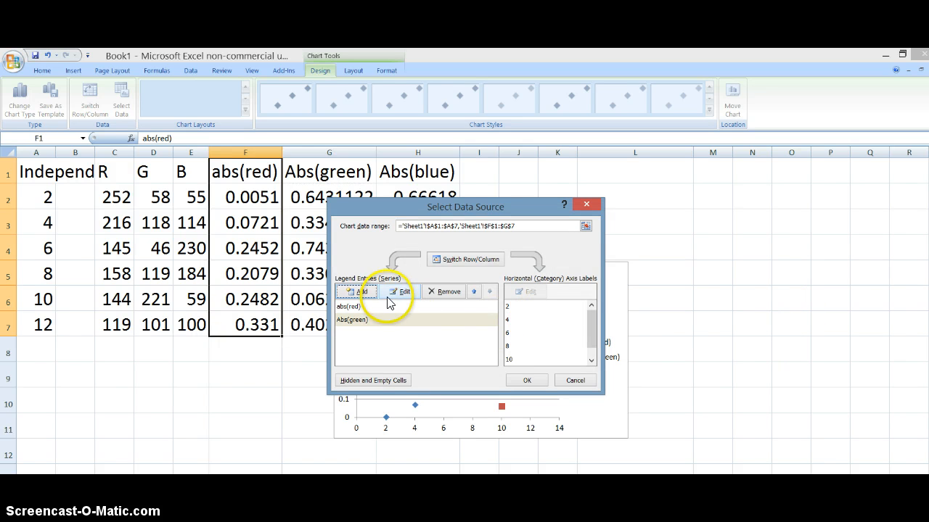
- Add a third series to the chart and take its name from the Abs(blue) header in H1
click(359, 293)
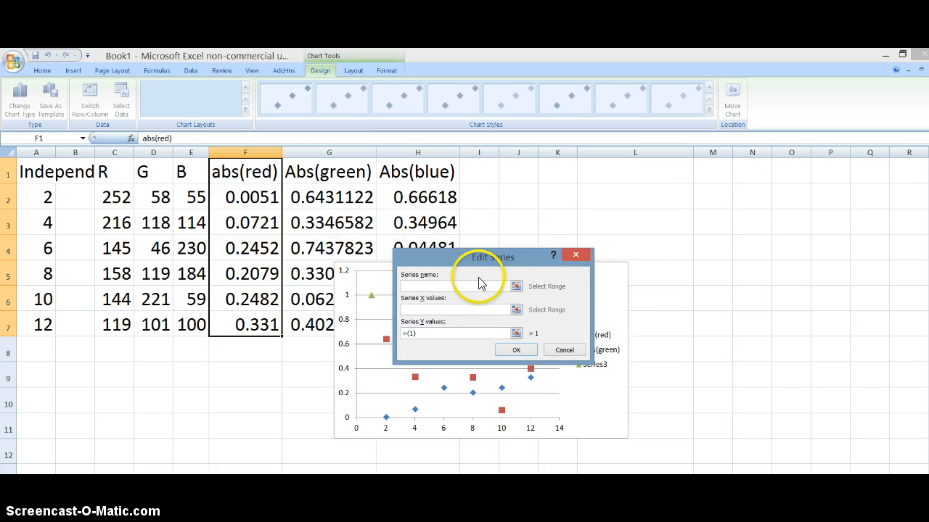
click(515, 286)
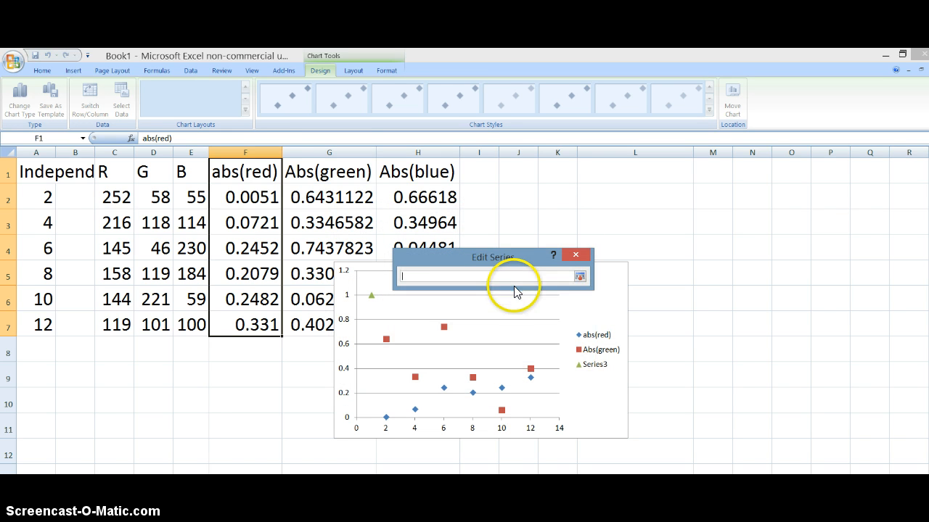
click(430, 178)
click(579, 276)
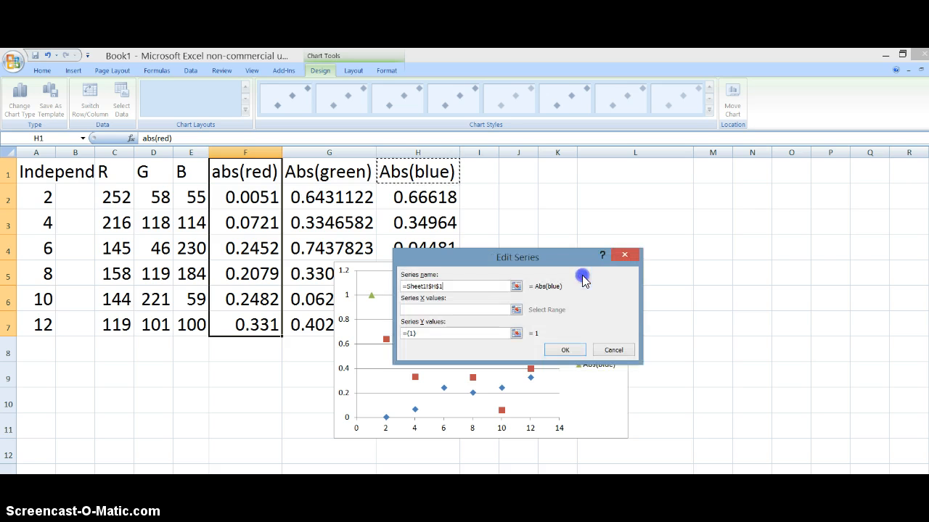
- Set the X values of the Abs(blue) series to the independent variable in A2:A7
click(515, 309)
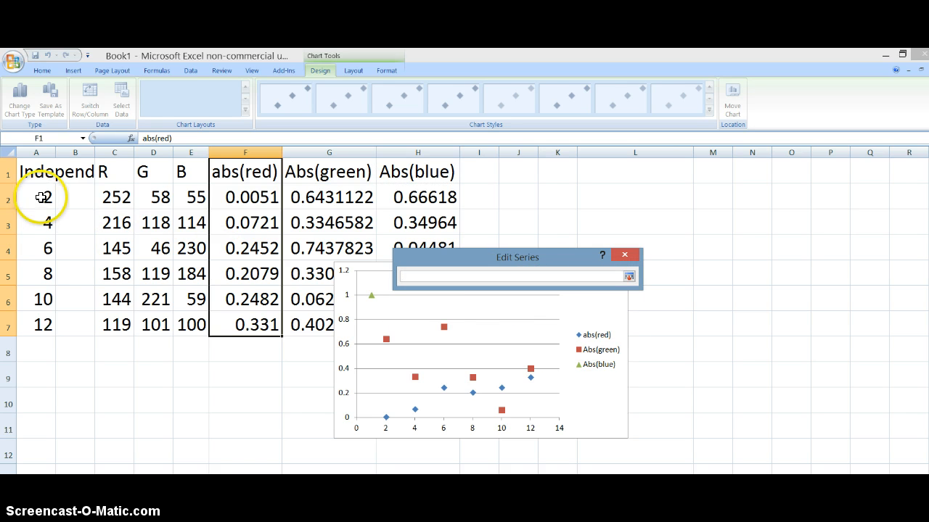
drag(41, 197, 43, 315)
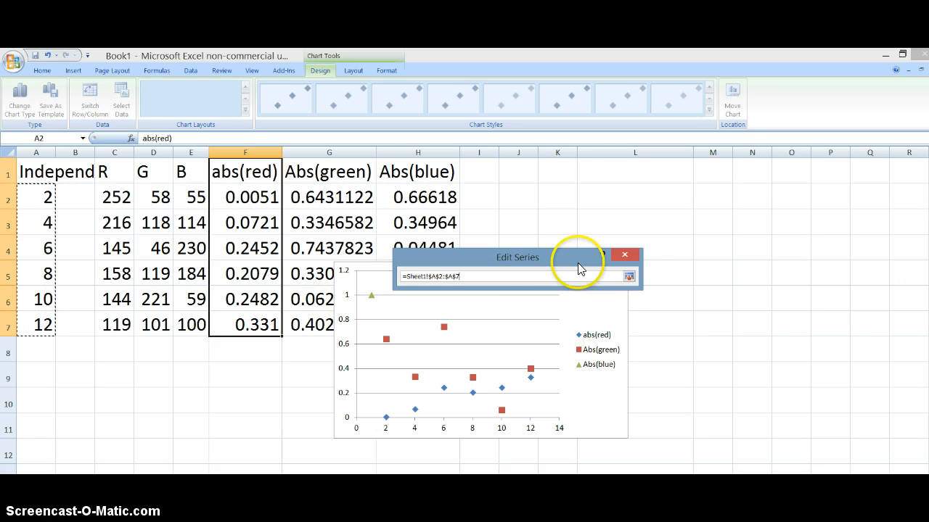
click(628, 277)
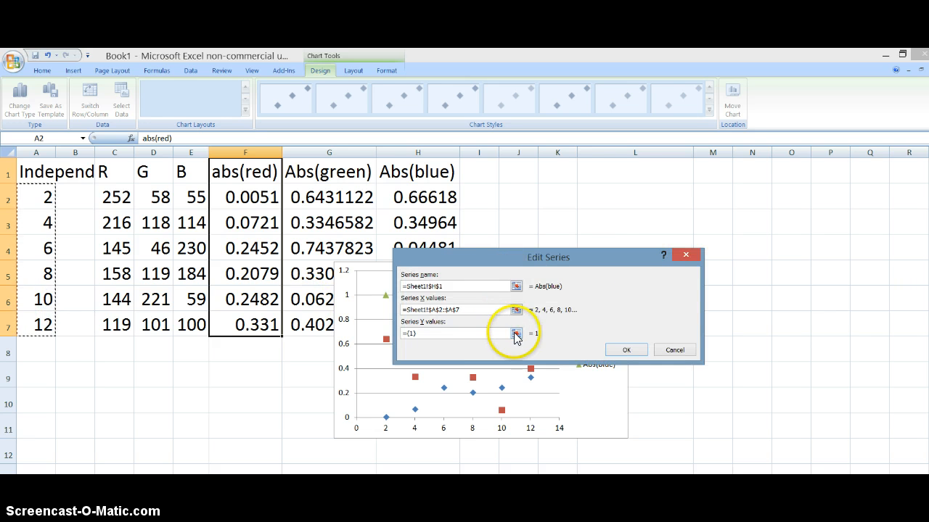
- Set the Y values of the Abs(blue) series to H2:H7 and apply the chart's data source changes
click(515, 333)
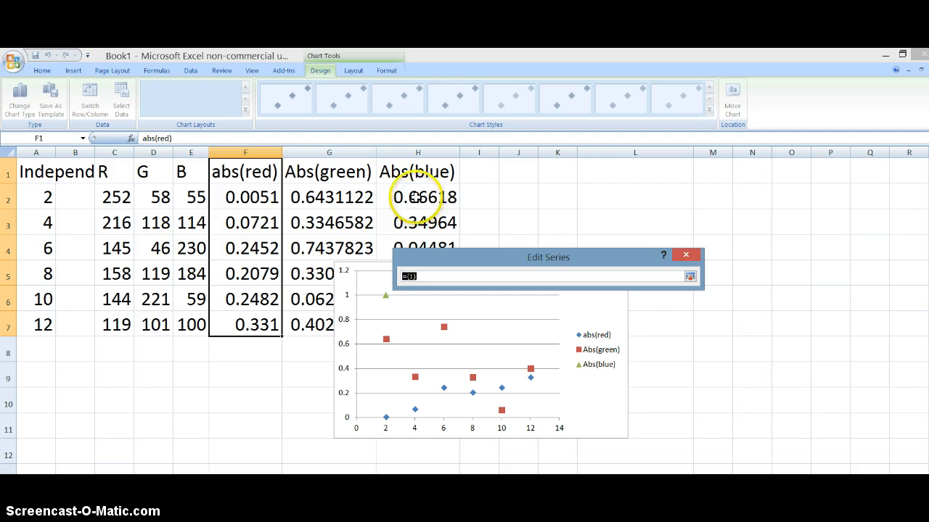
drag(415, 197, 416, 330)
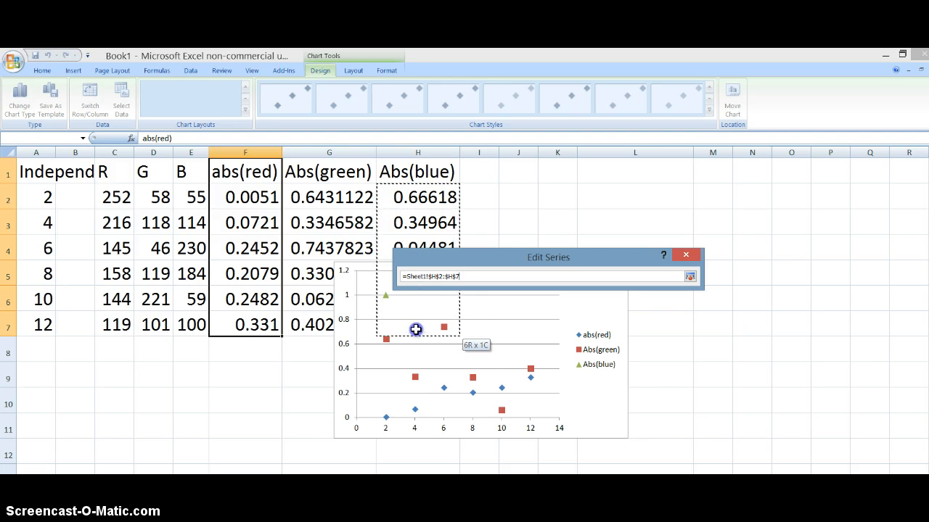
click(689, 277)
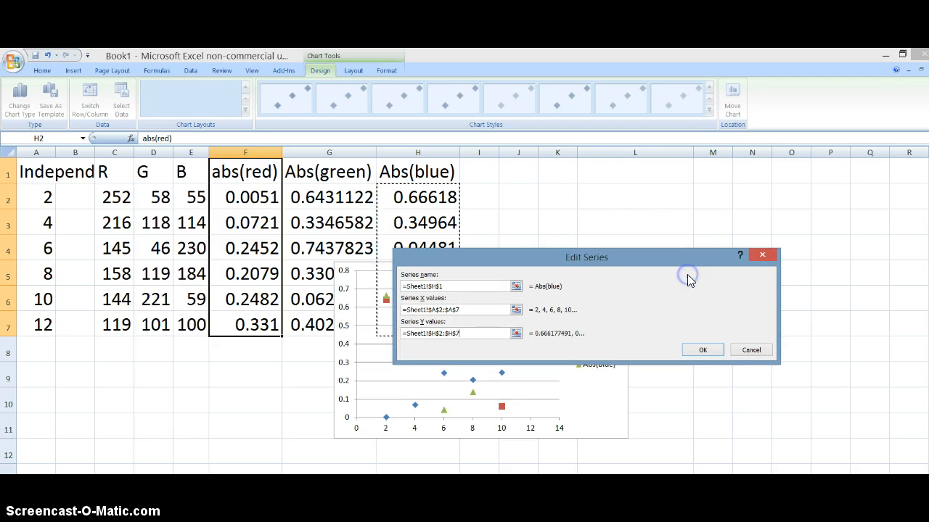
click(702, 352)
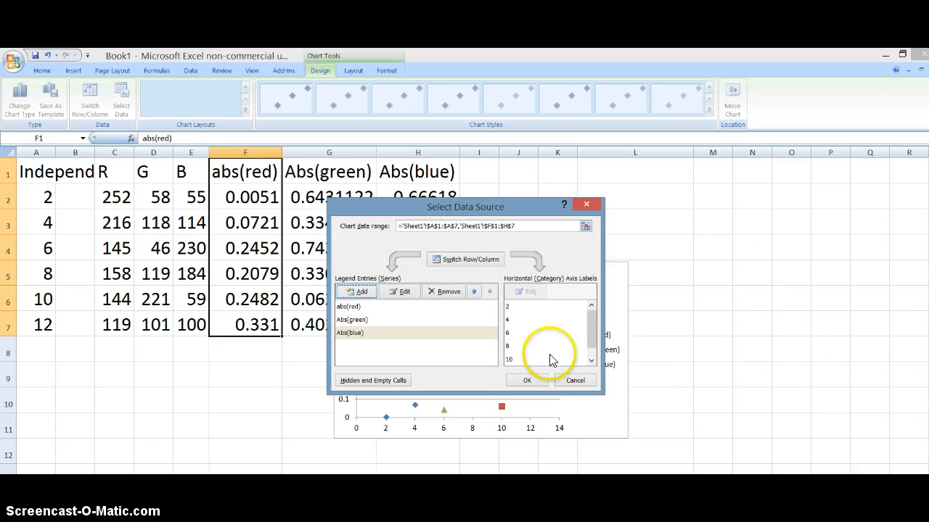
click(526, 378)
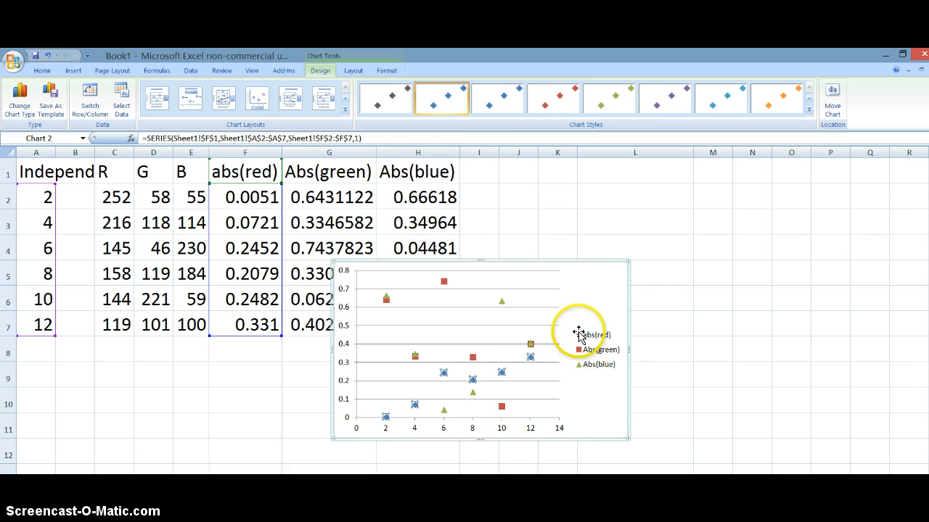
- Give the abs(red) series markers a solid red fill
right_click(531, 359)
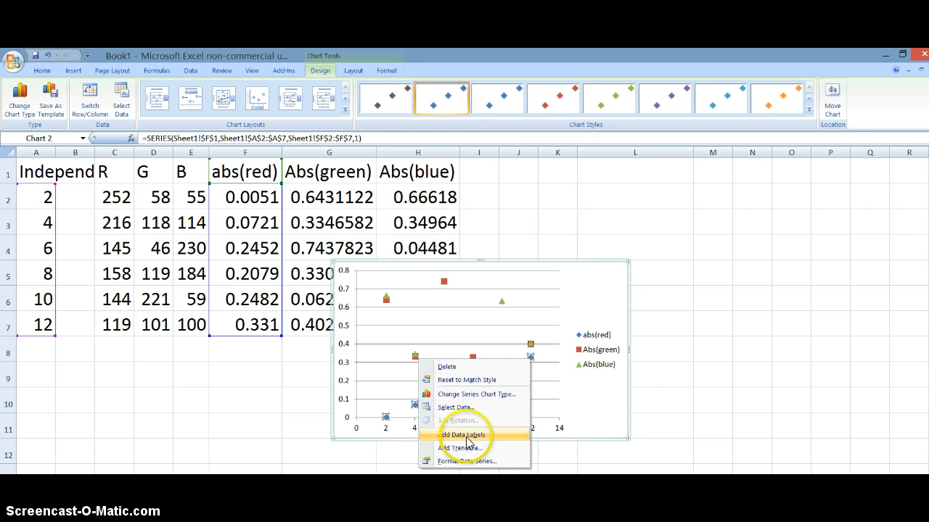
click(467, 461)
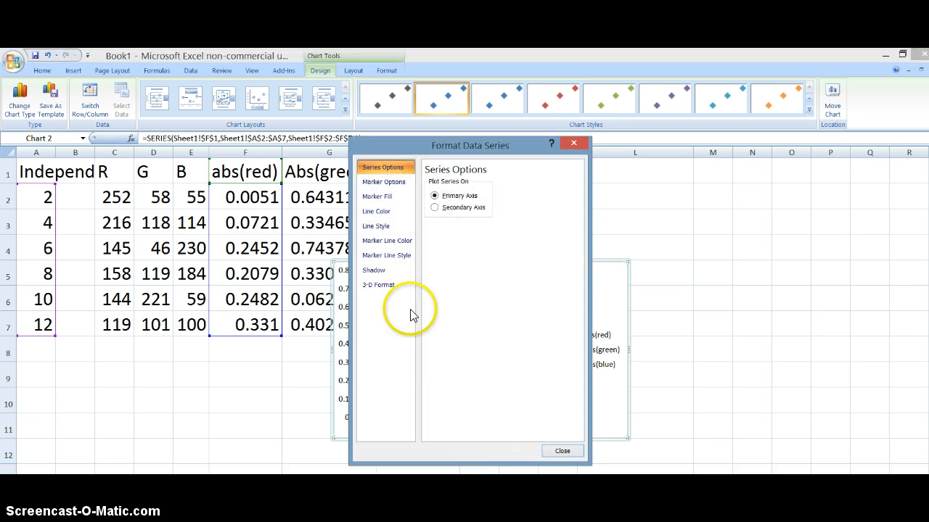
click(388, 198)
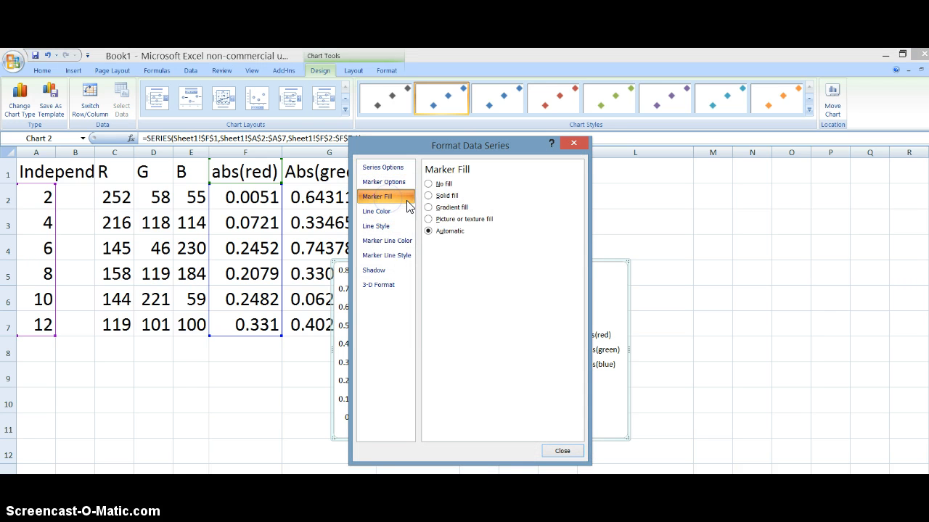
click(429, 196)
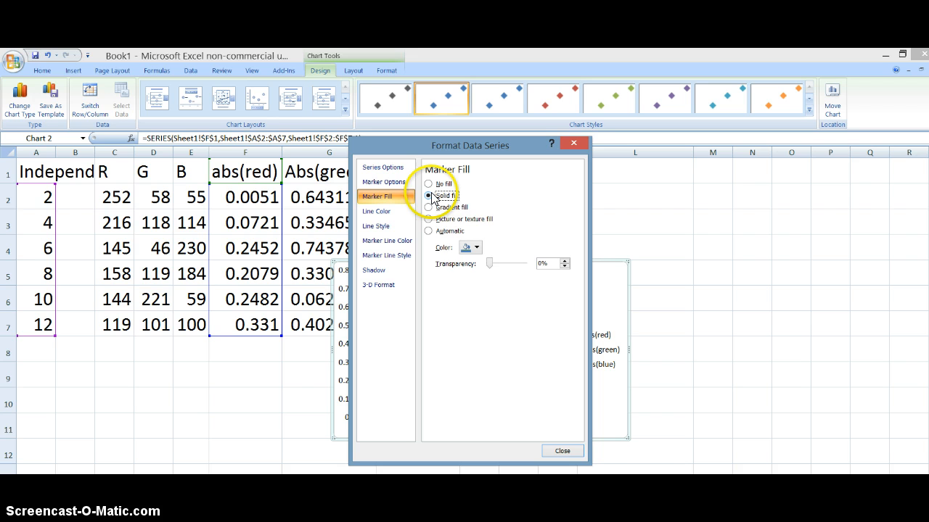
click(475, 248)
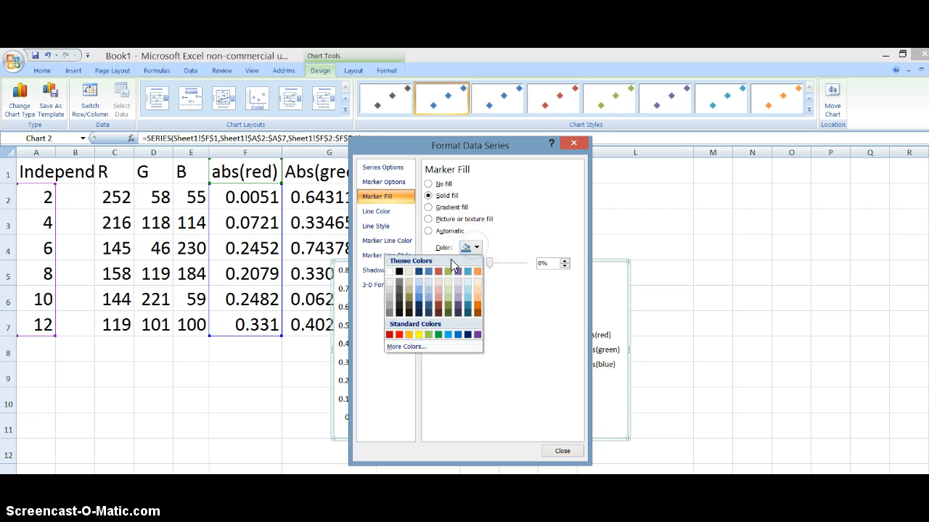
click(389, 334)
click(549, 452)
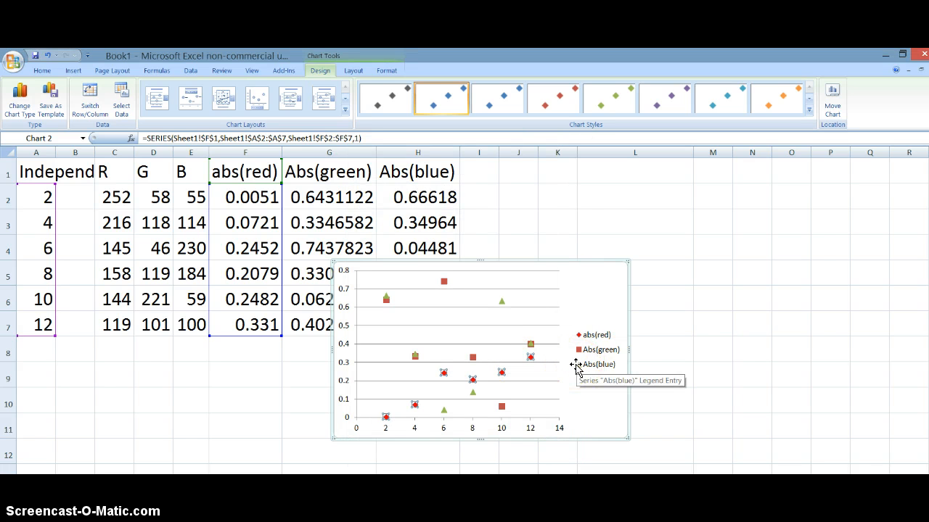
- Add a linear trendline with its equation and R-squared value to the abs(red) series, and move the equation label above the legend
drag(576, 368, 504, 375)
right_click(501, 372)
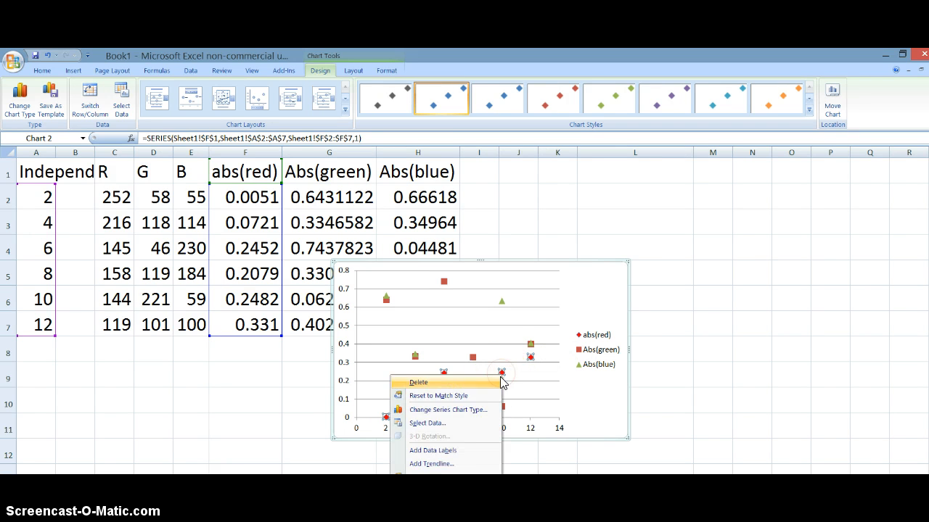
click(443, 464)
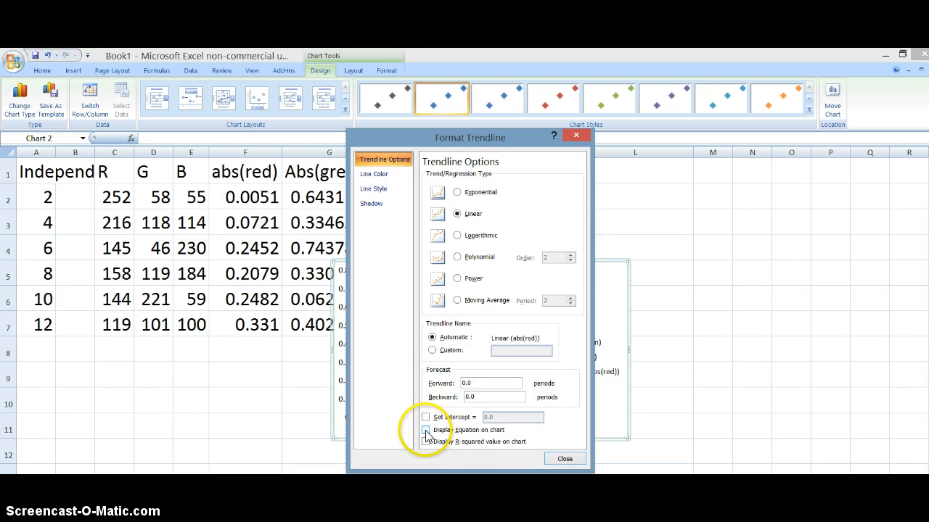
click(426, 432)
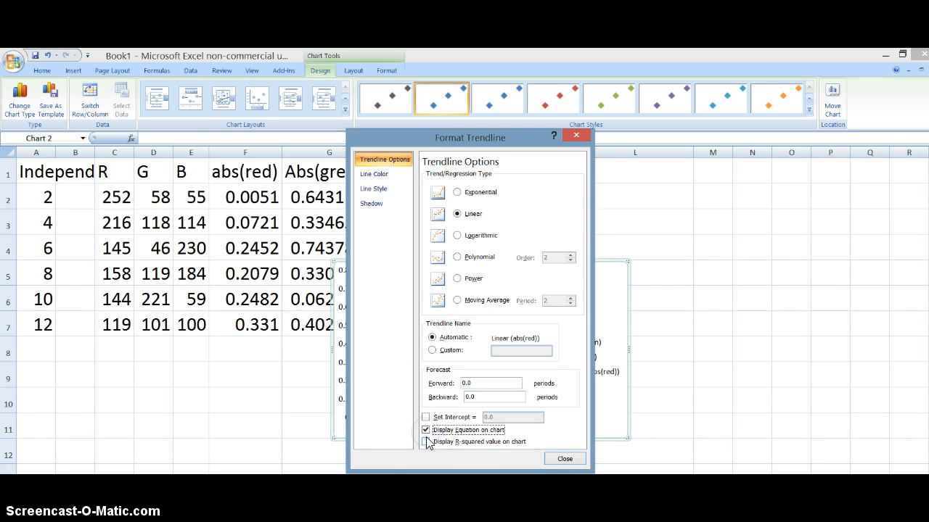
click(426, 442)
click(562, 460)
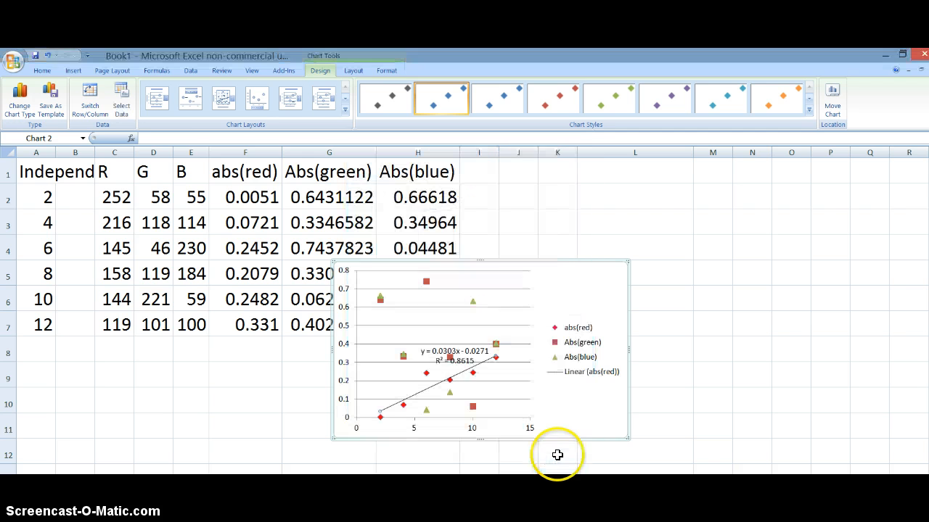
click(477, 350)
drag(453, 351, 573, 287)
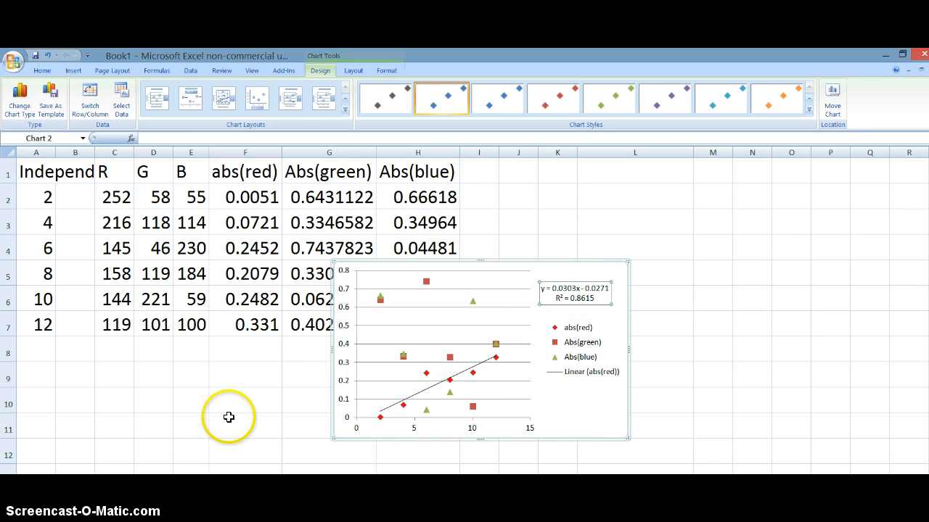